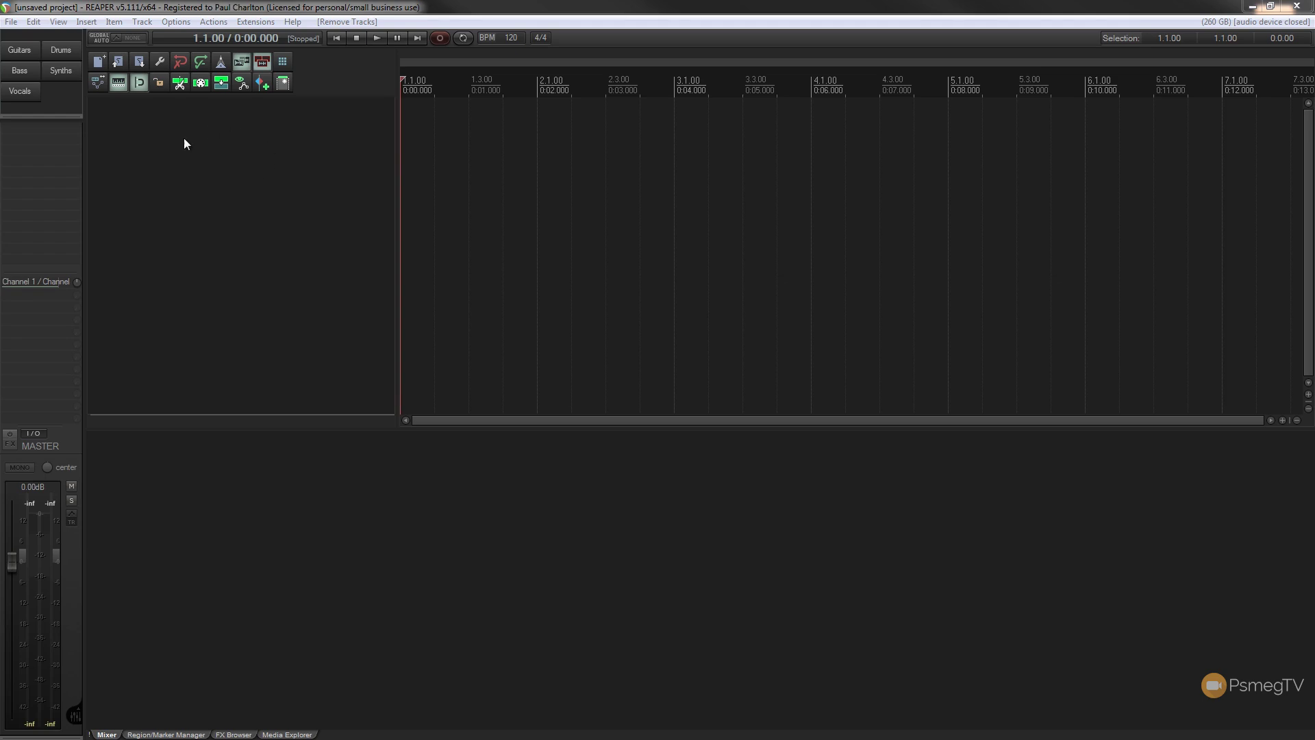
double_click(166, 117)
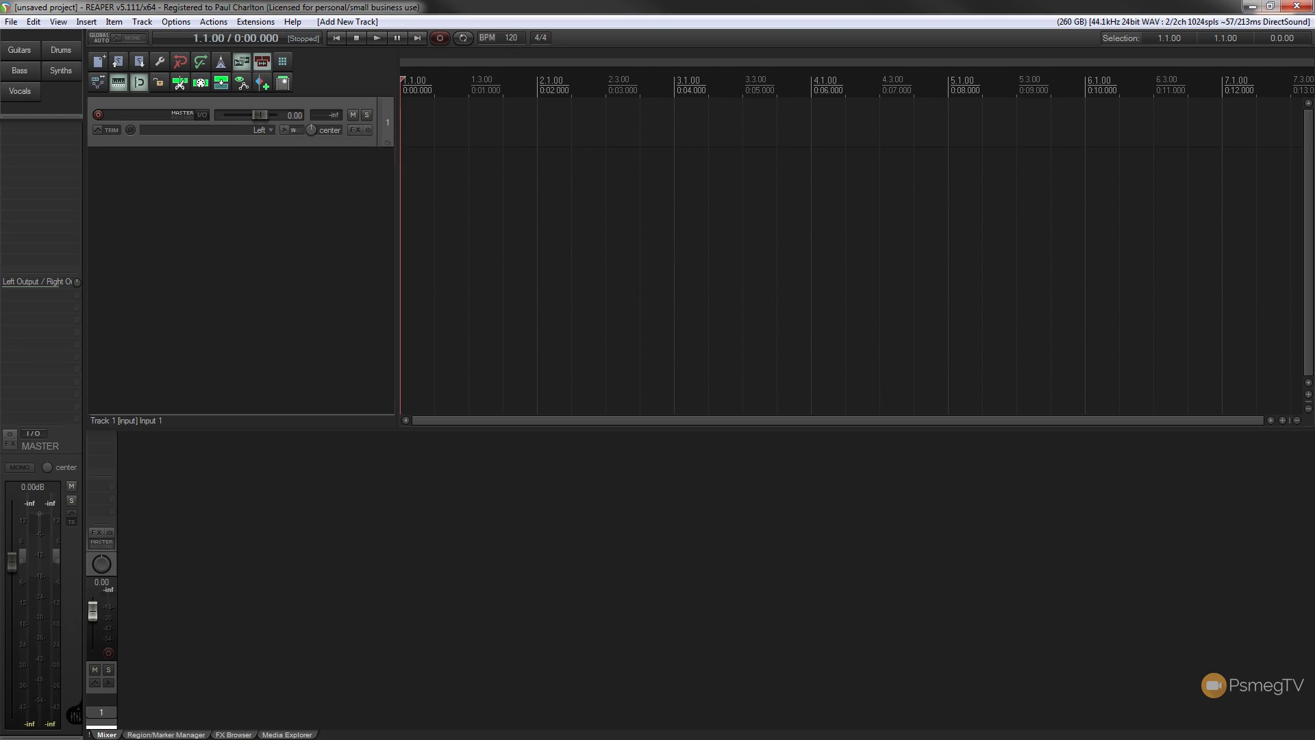
click(215, 182)
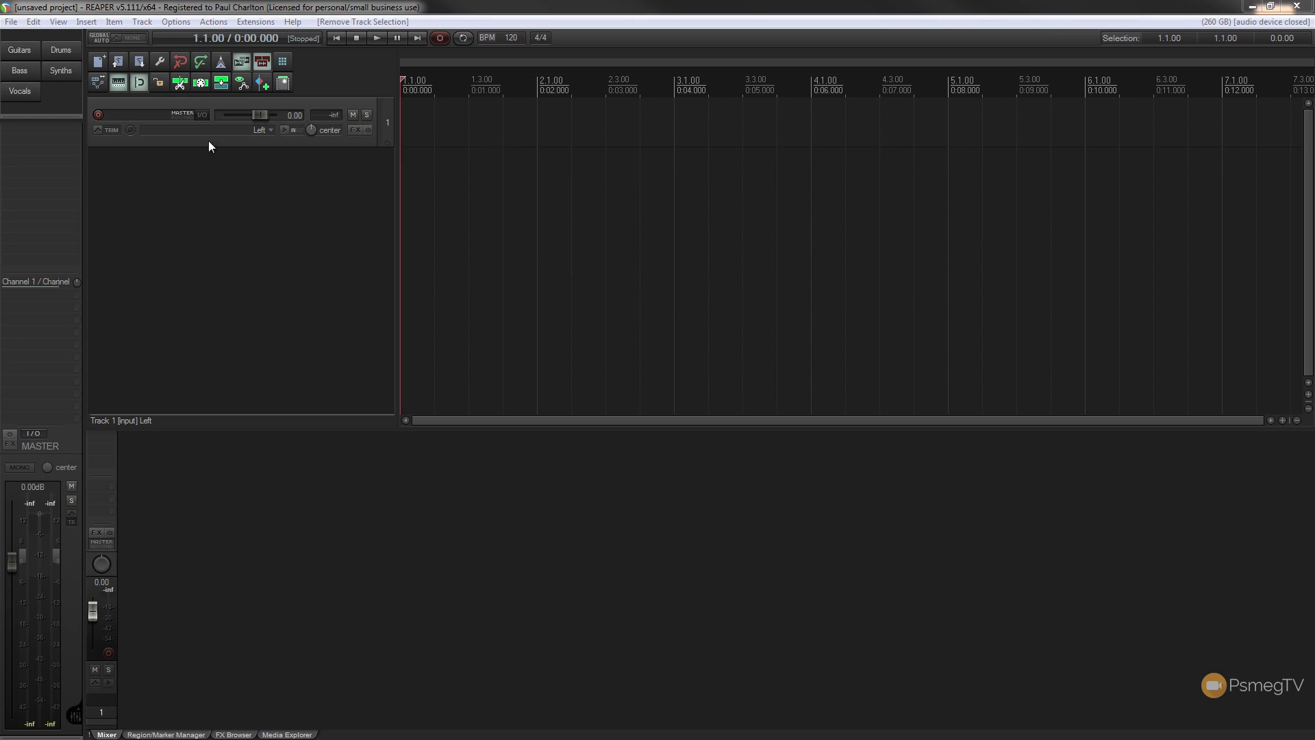
click(354, 130)
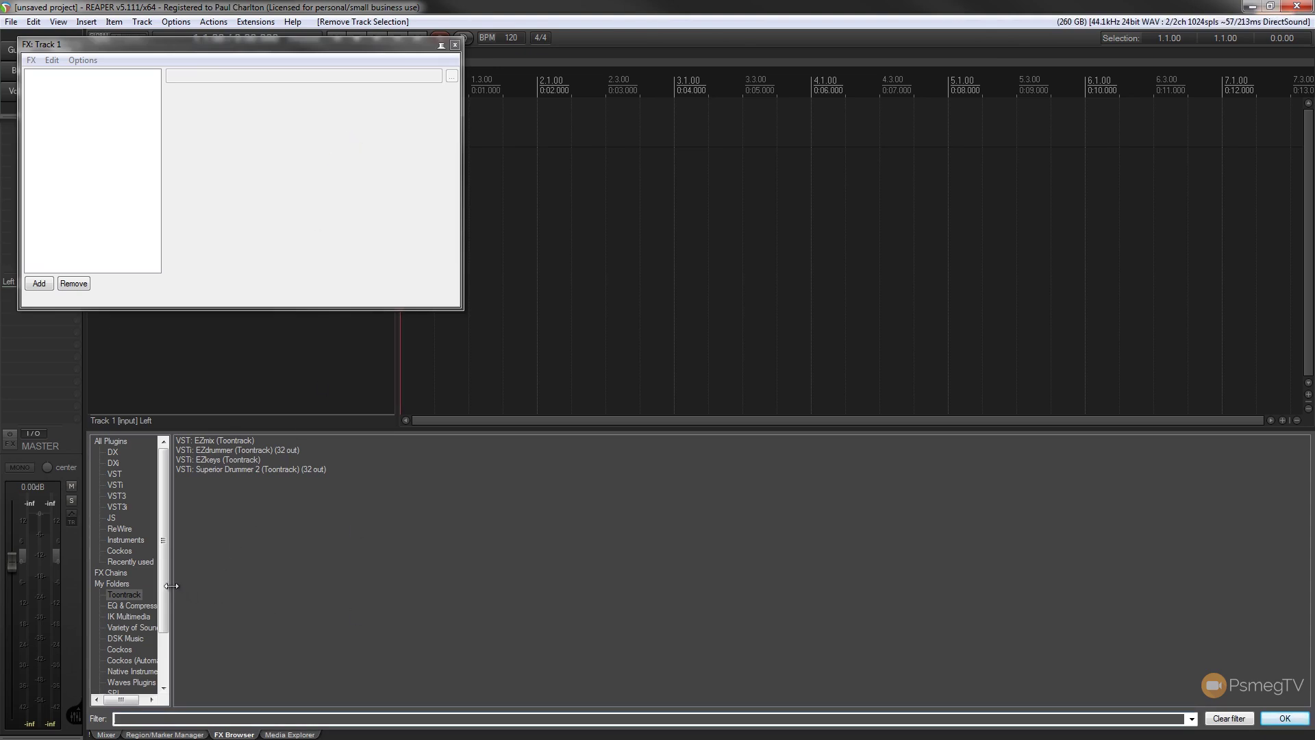
Filter the FX Browser to Positive Grid, add VST BIAS FX to Track 1, and close the chain.
drag(172, 582, 223, 581)
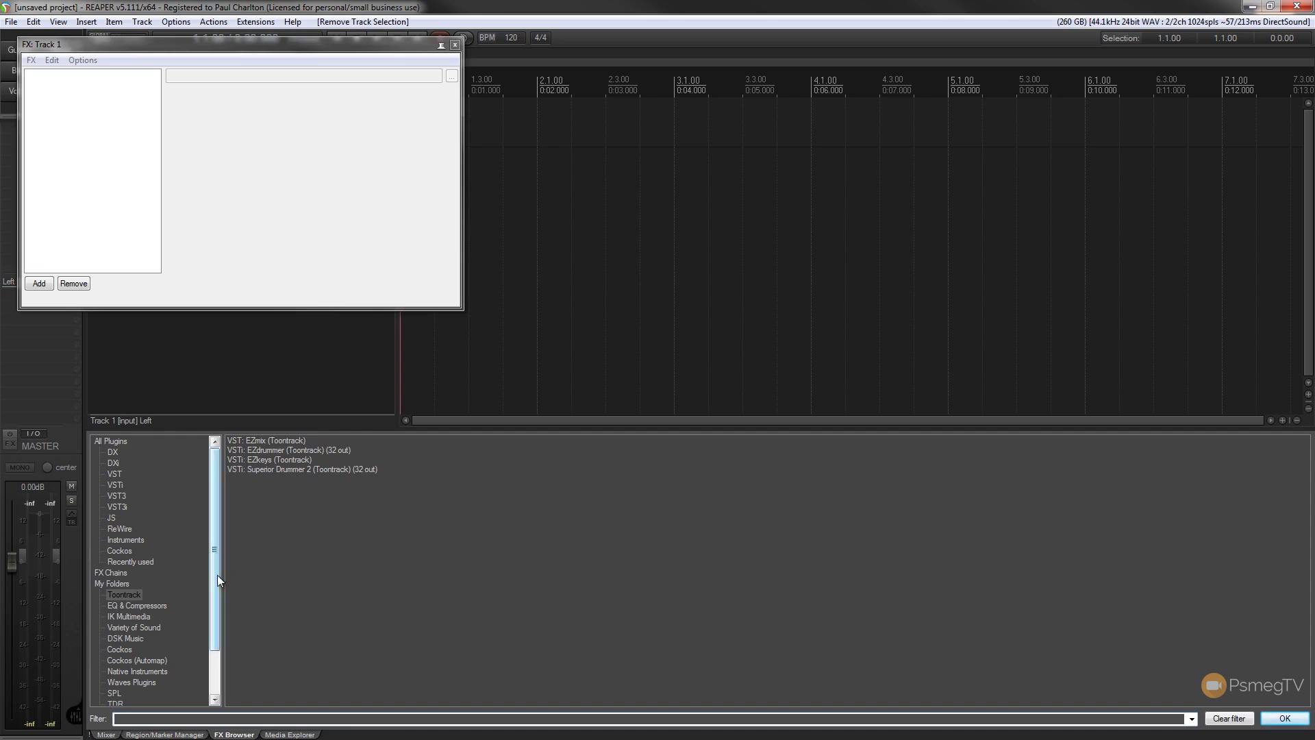
drag(216, 574, 215, 630)
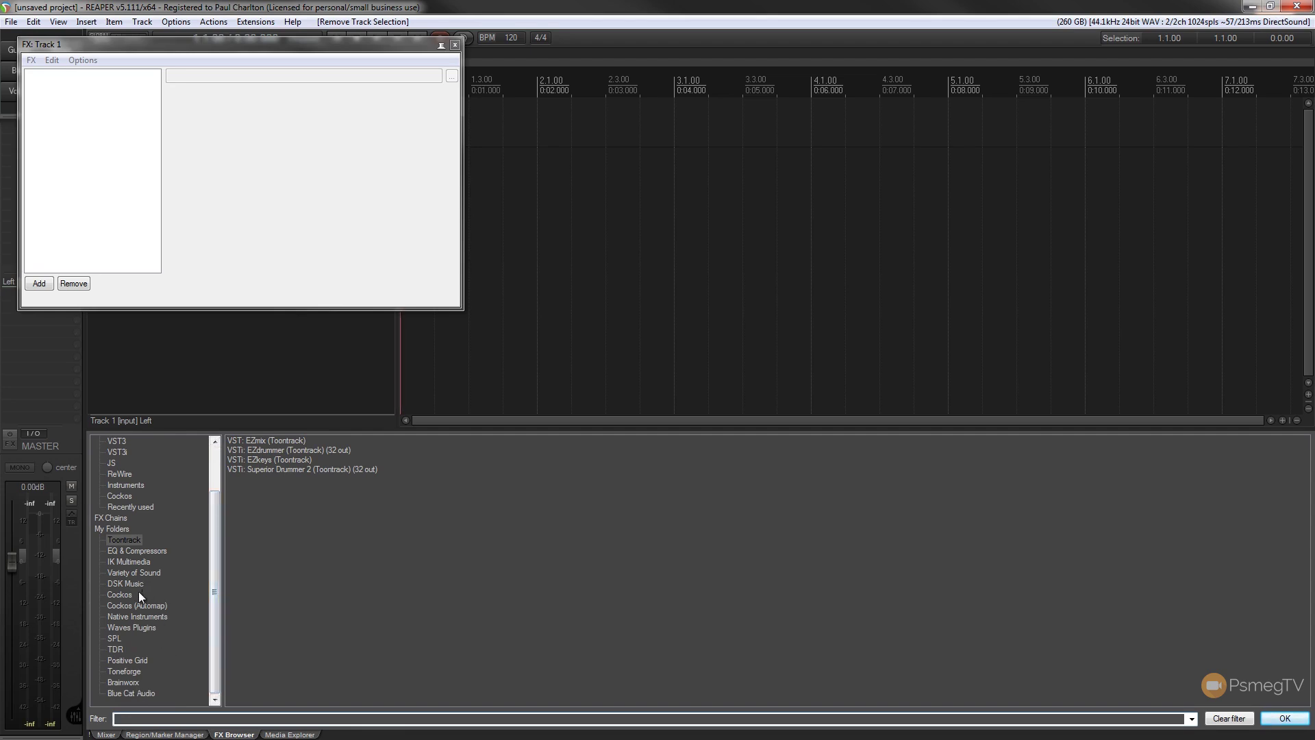
click(128, 659)
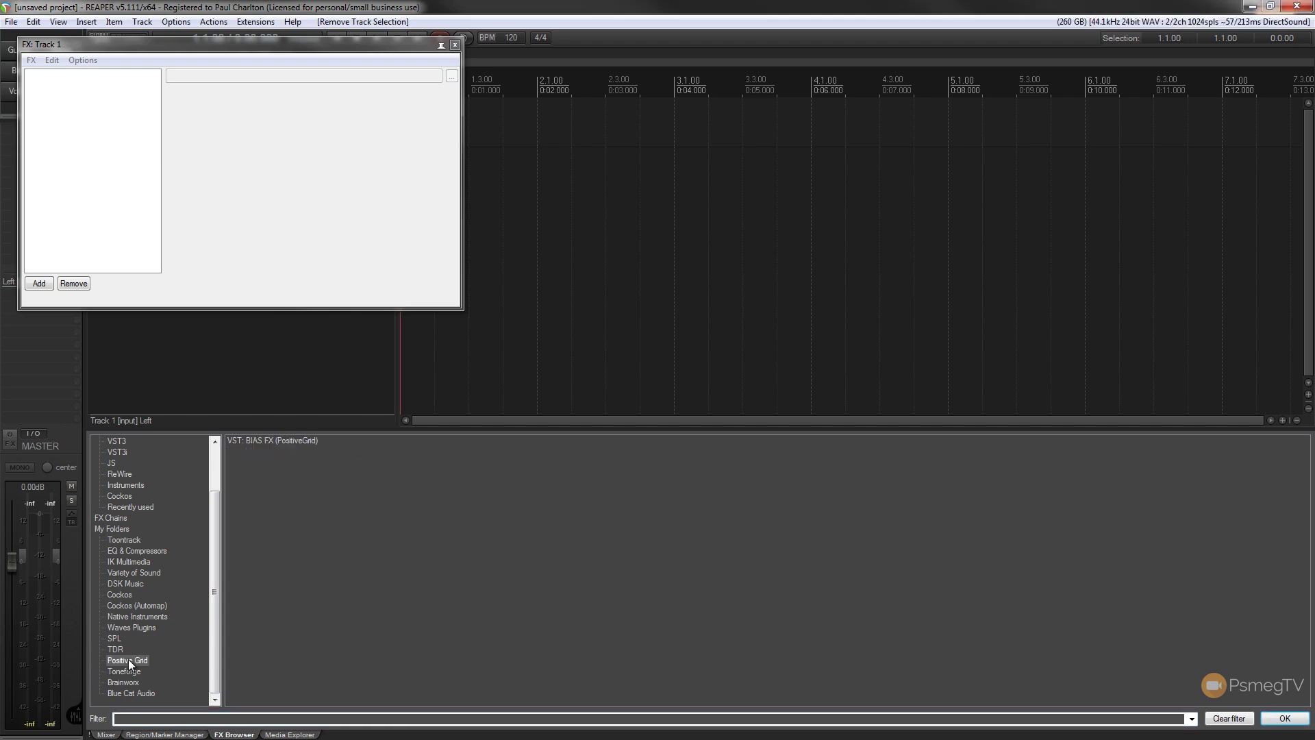
double_click(245, 442)
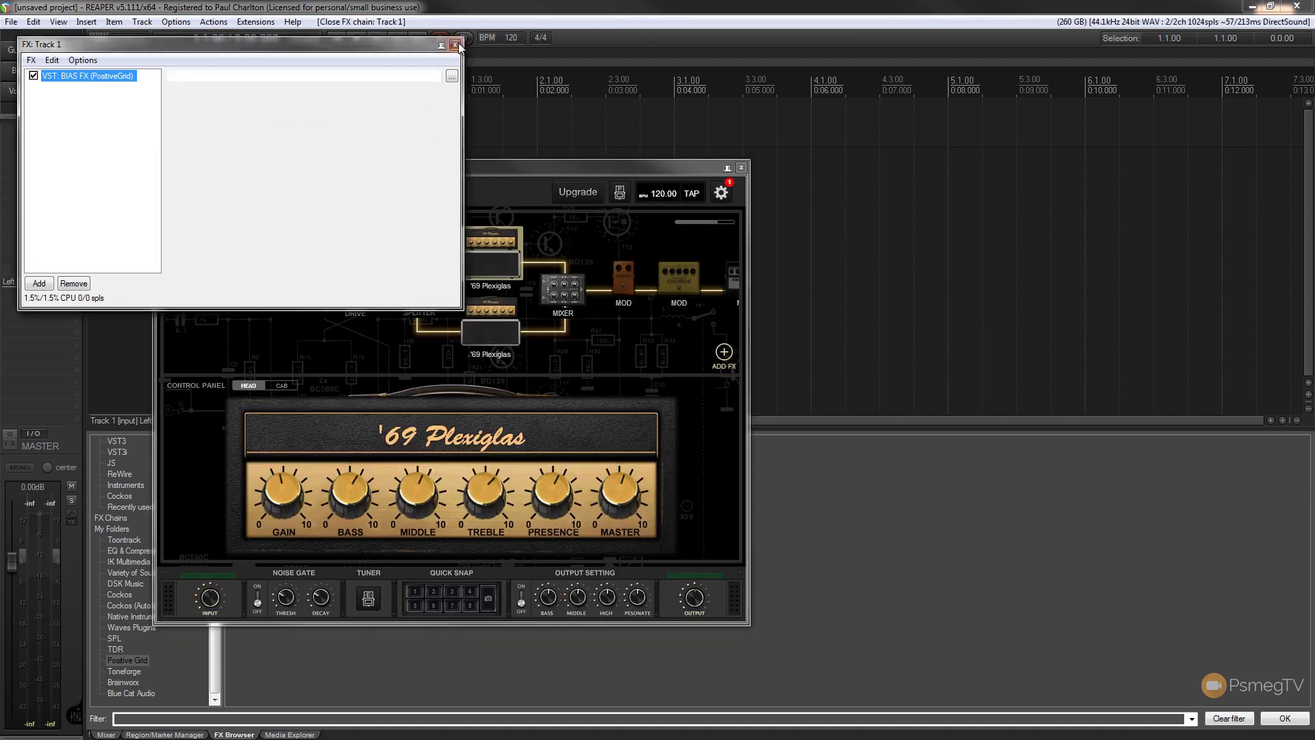
click(455, 45)
Move the BIAS FX window off to the right and record-arm Track 1.
drag(448, 170, 402, 105)
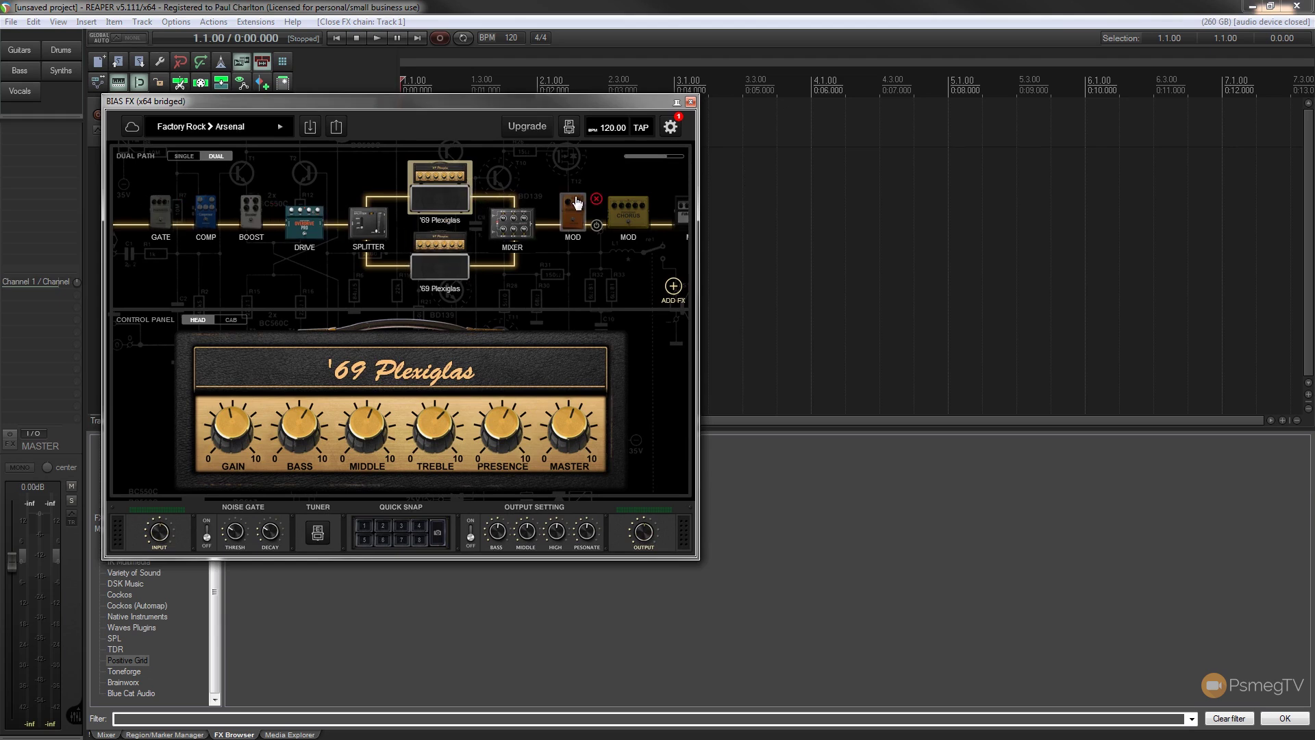
mouse_move(574, 203)
drag(523, 104, 949, 104)
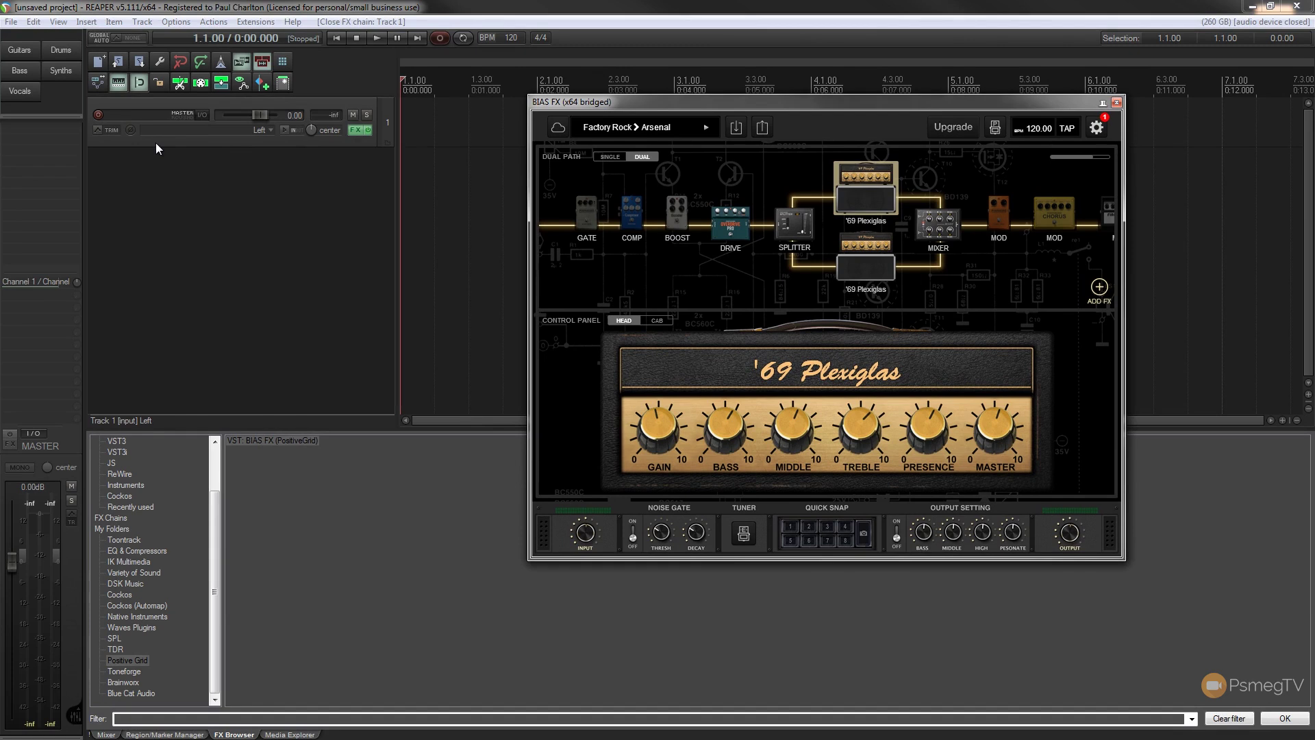
click(97, 114)
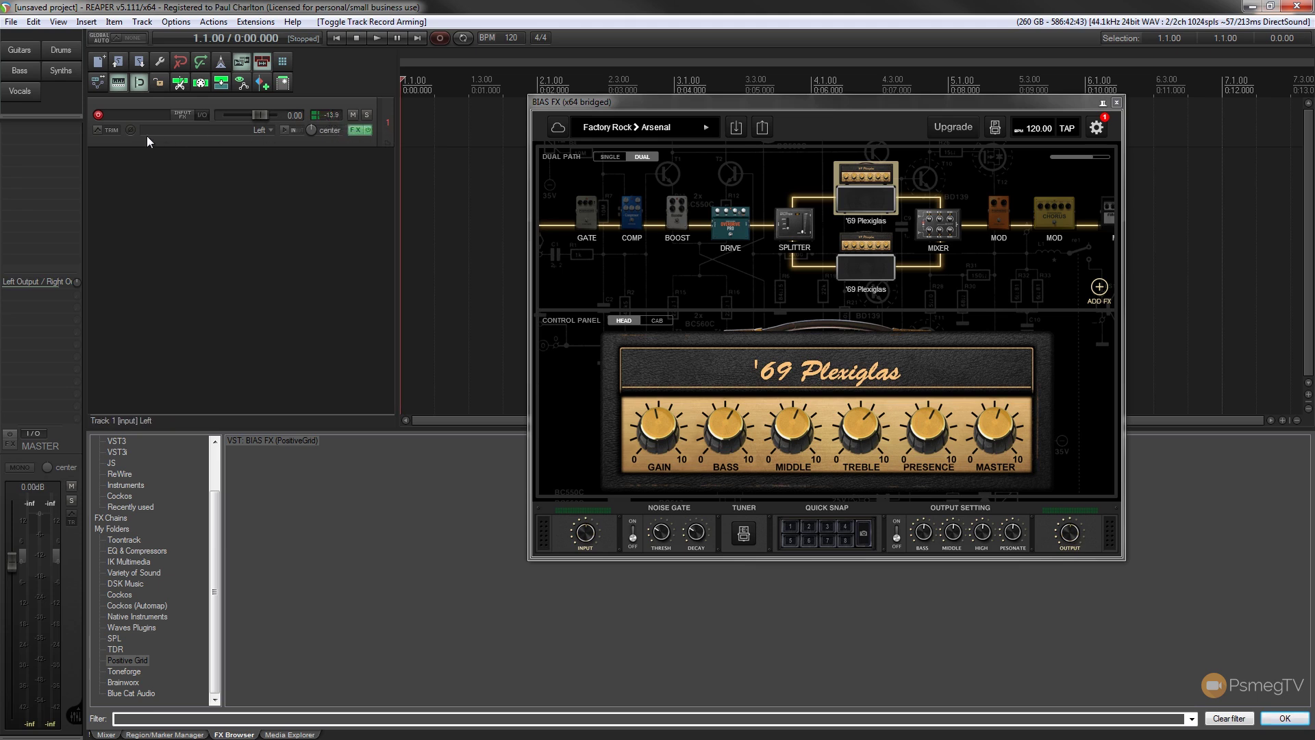
Toggle Track 1's FX and turn on record monitoring for the track.
scroll(99, 118, down, 1)
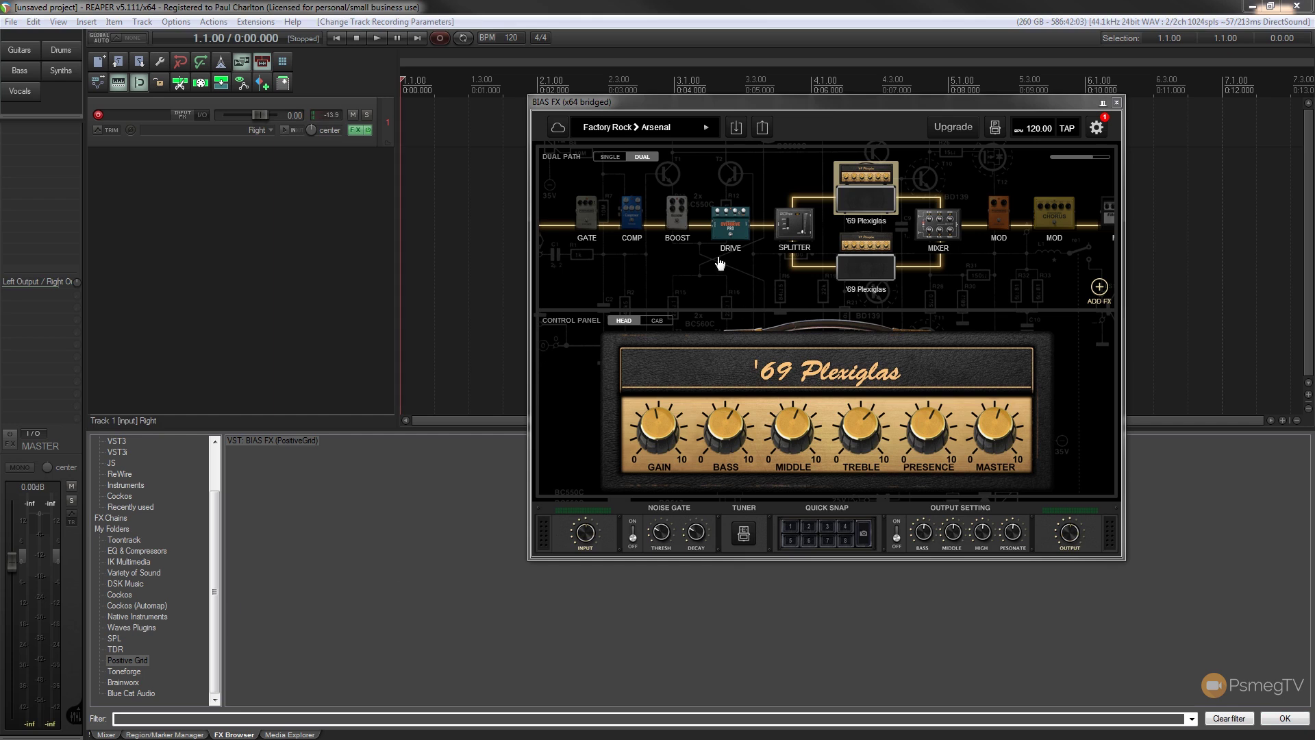
click(370, 129)
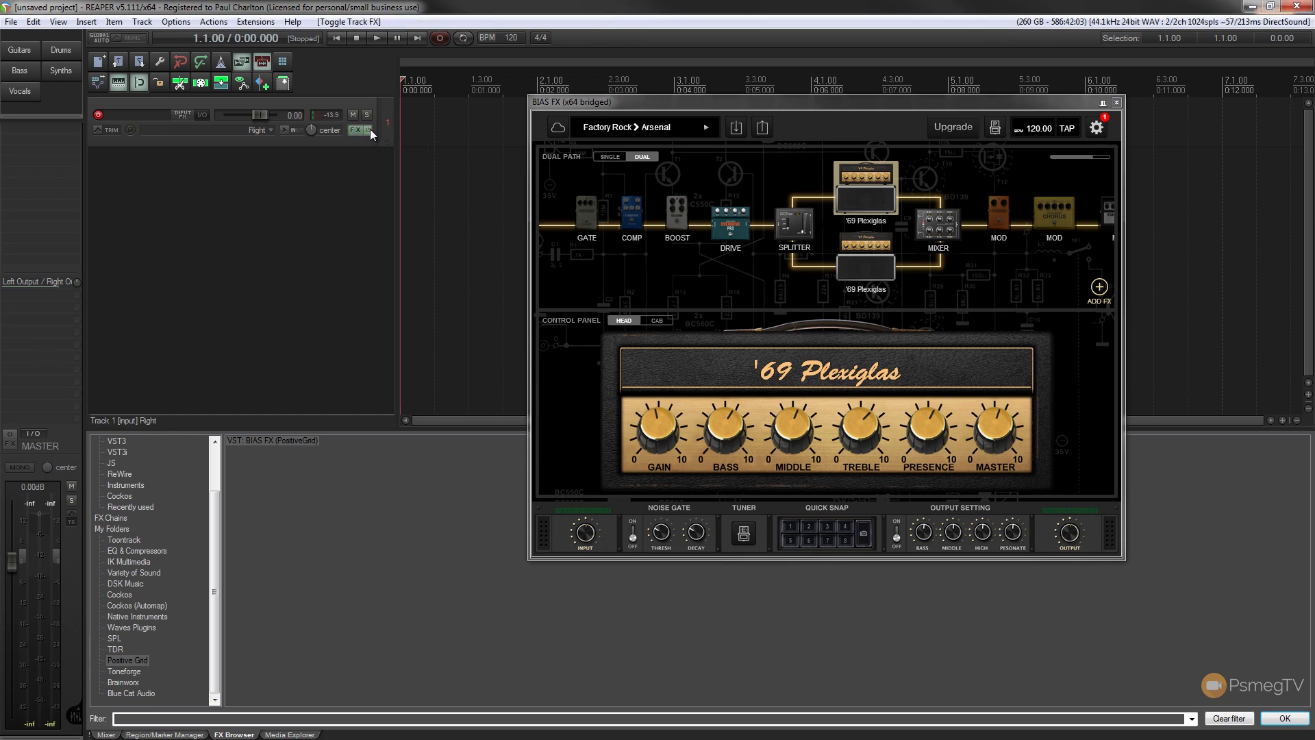
click(283, 130)
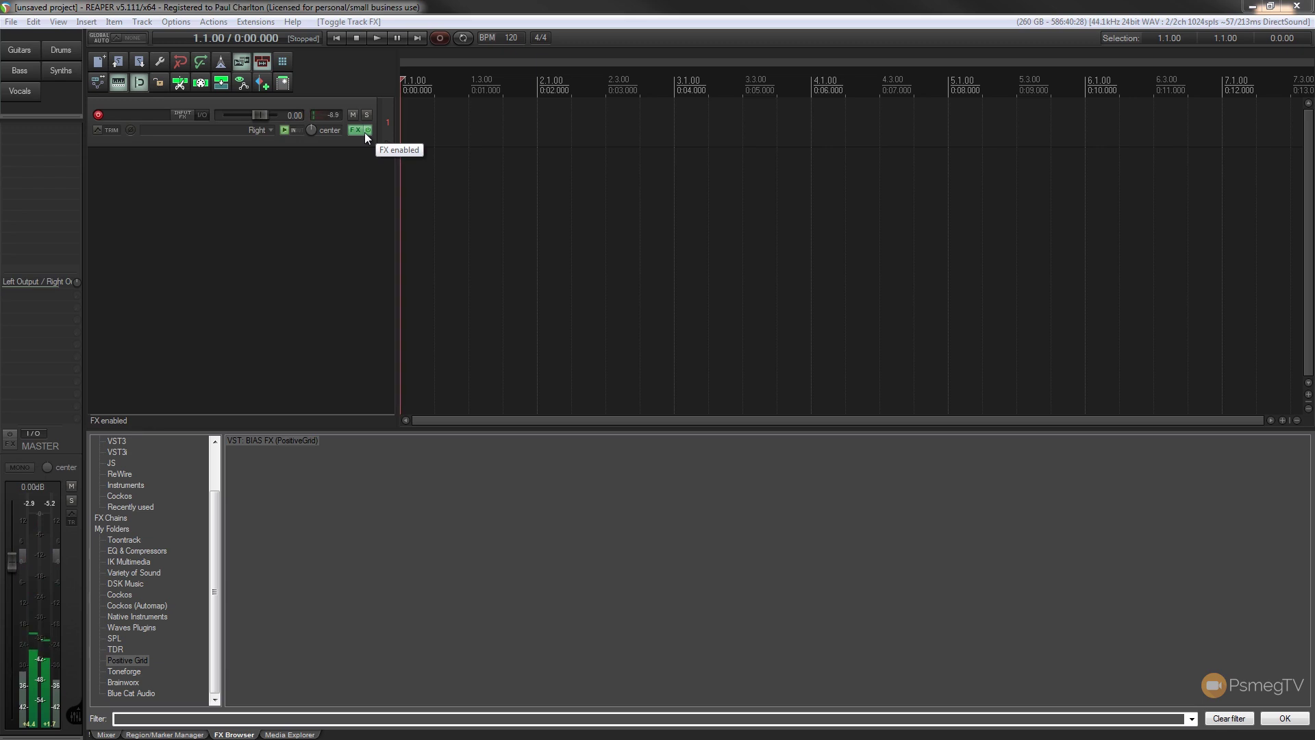
Check Track 1's input menu without changing it, then show the Mixer in the bottom docker.
click(331, 117)
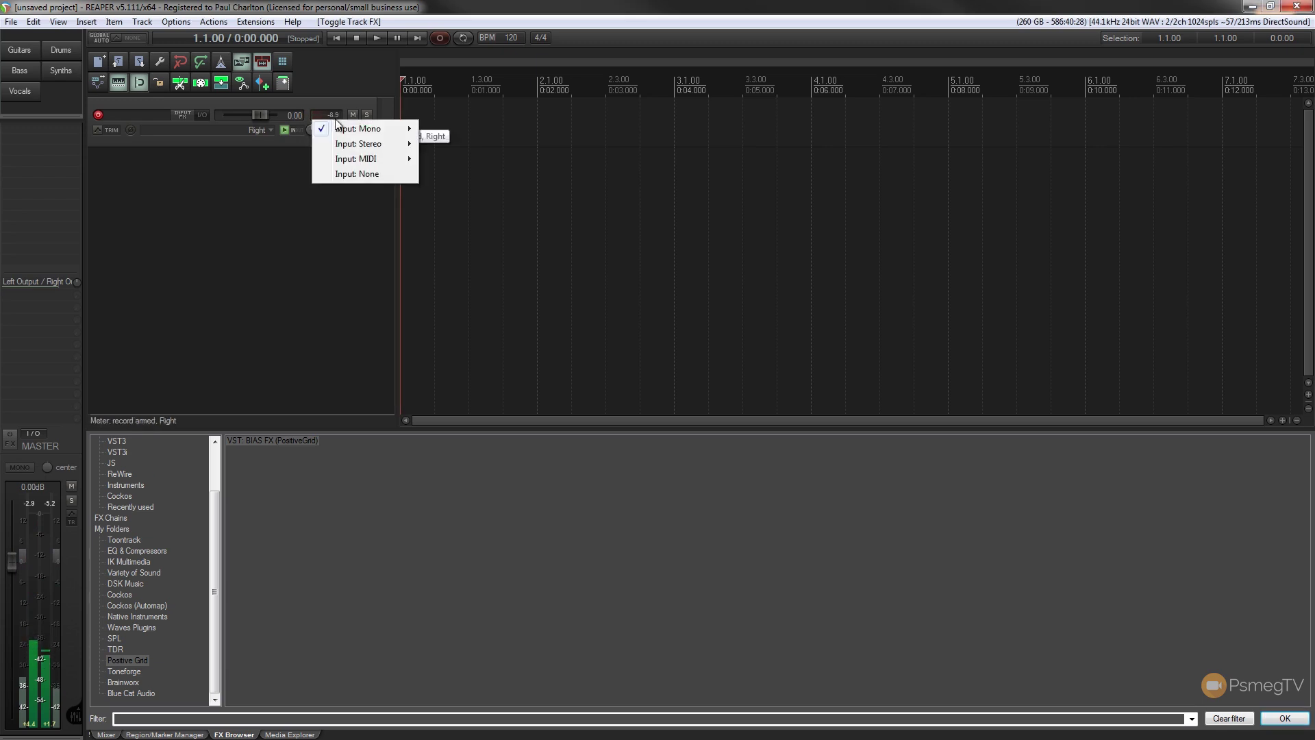
click(251, 175)
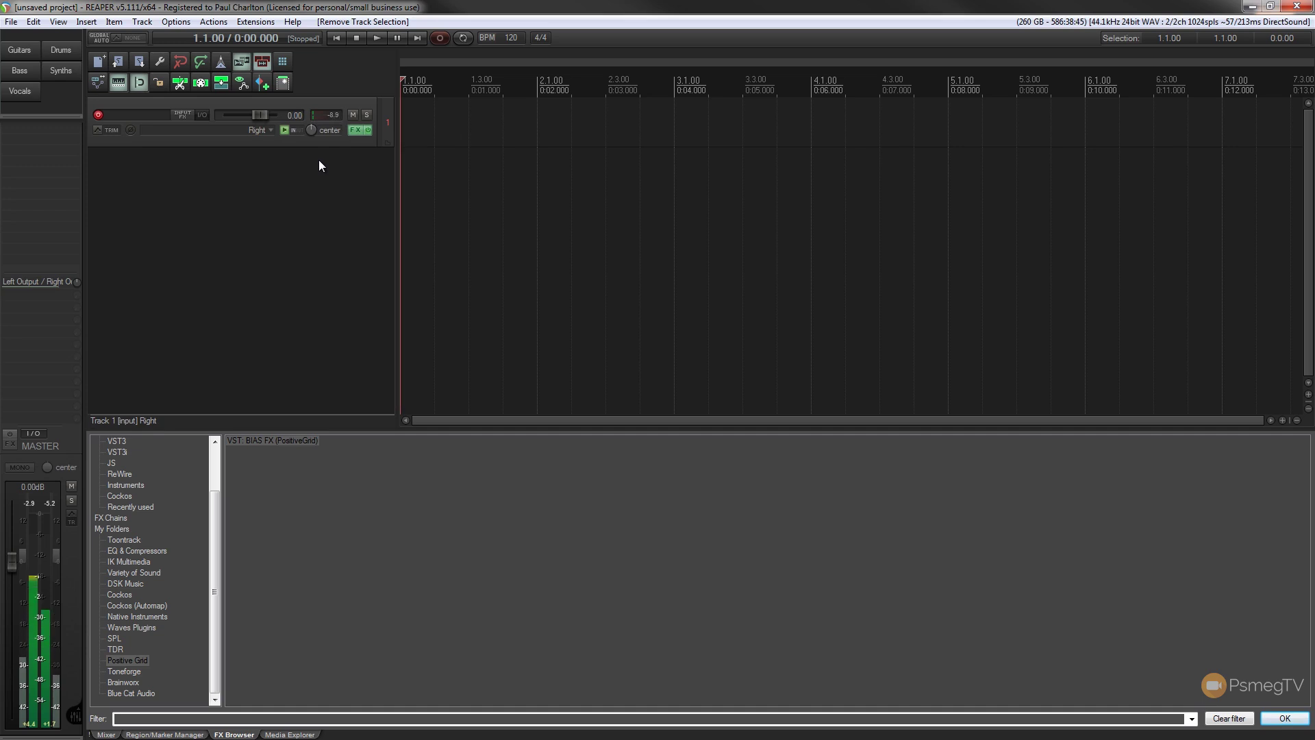
right_click(330, 116)
click(336, 114)
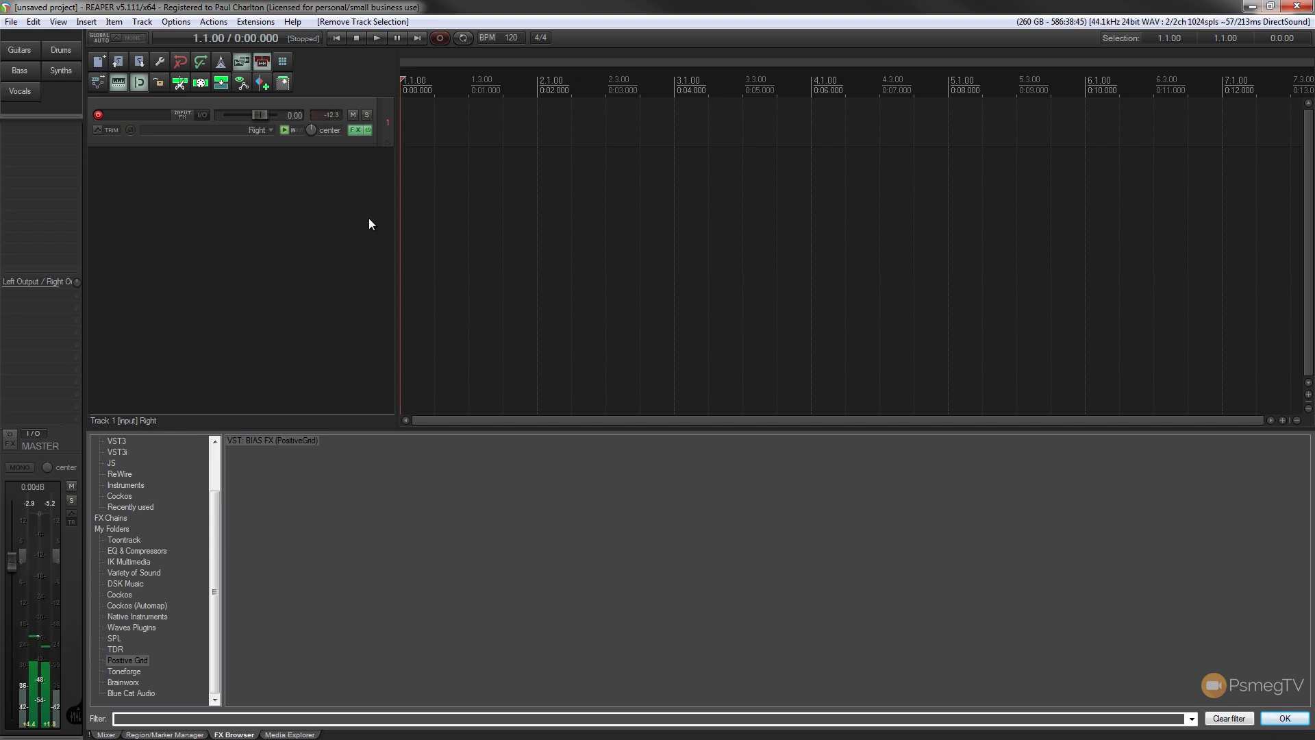
click(106, 734)
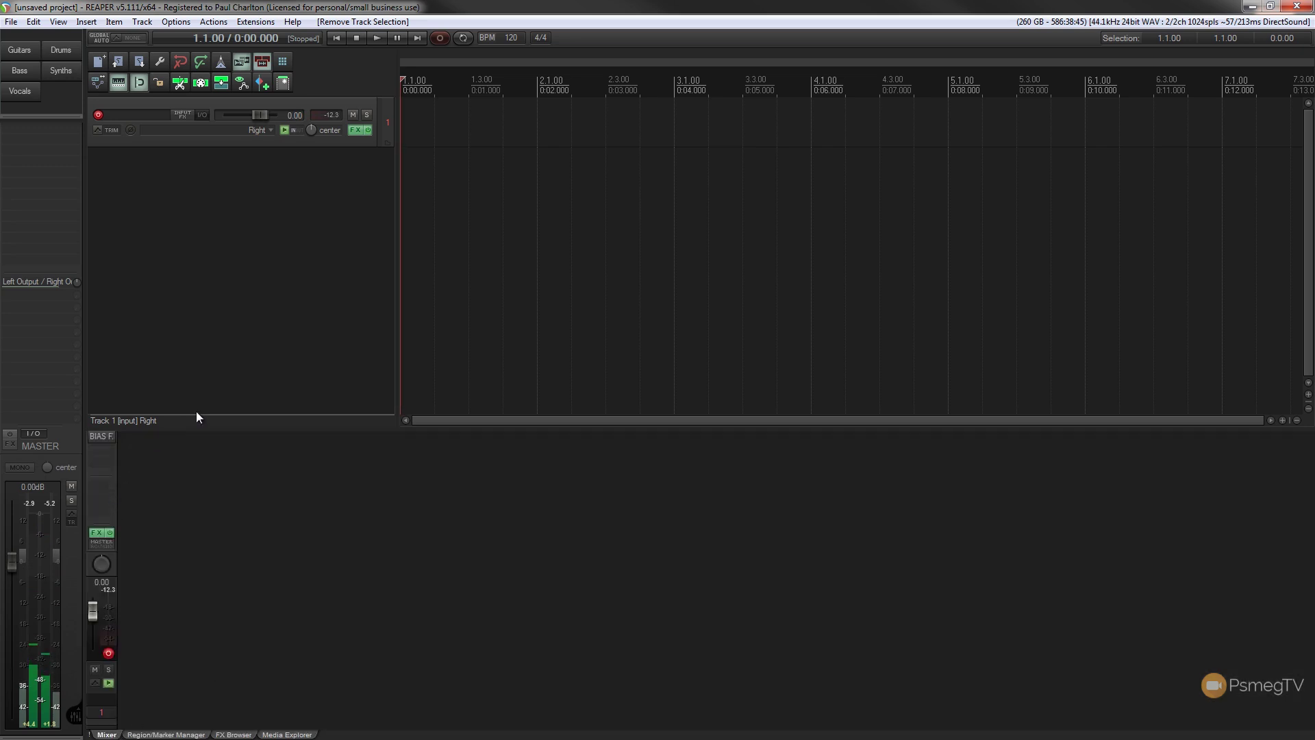
Drag the mixer divider up to enlarge the mixer, then start recording on Track 1.
drag(199, 425, 201, 187)
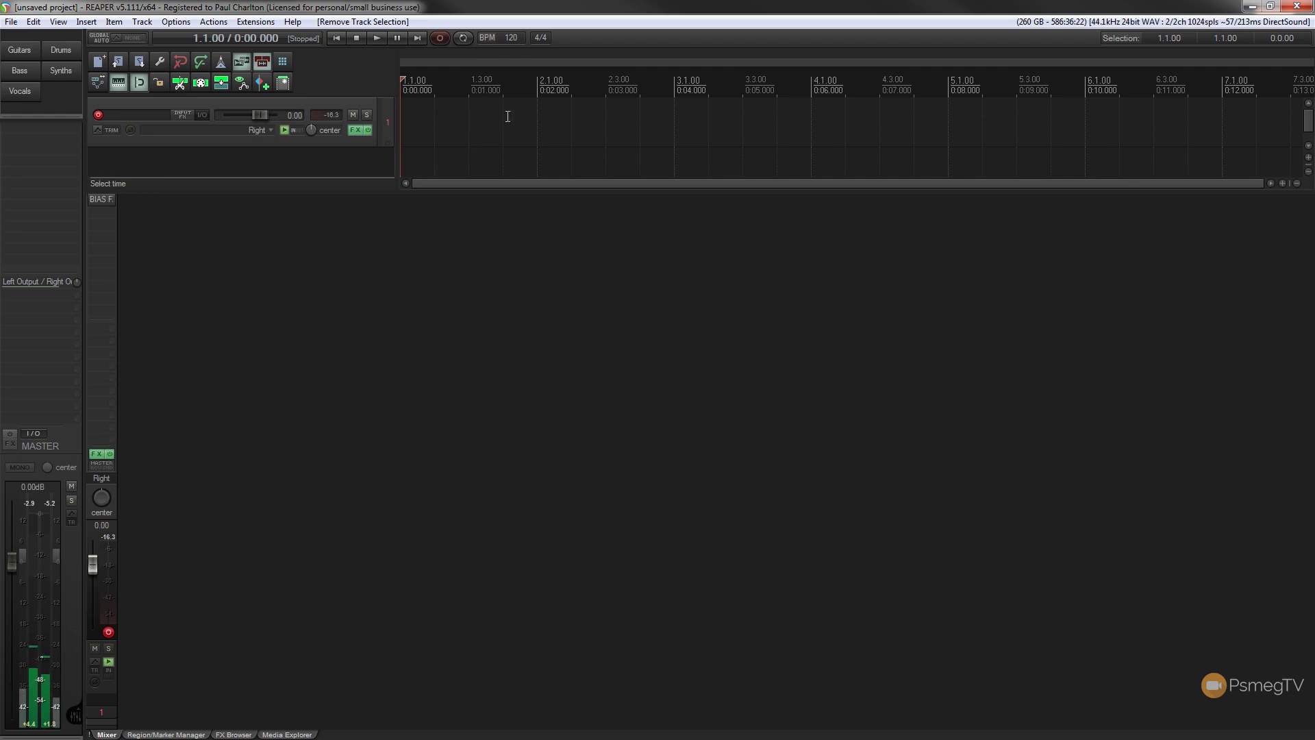
click(438, 38)
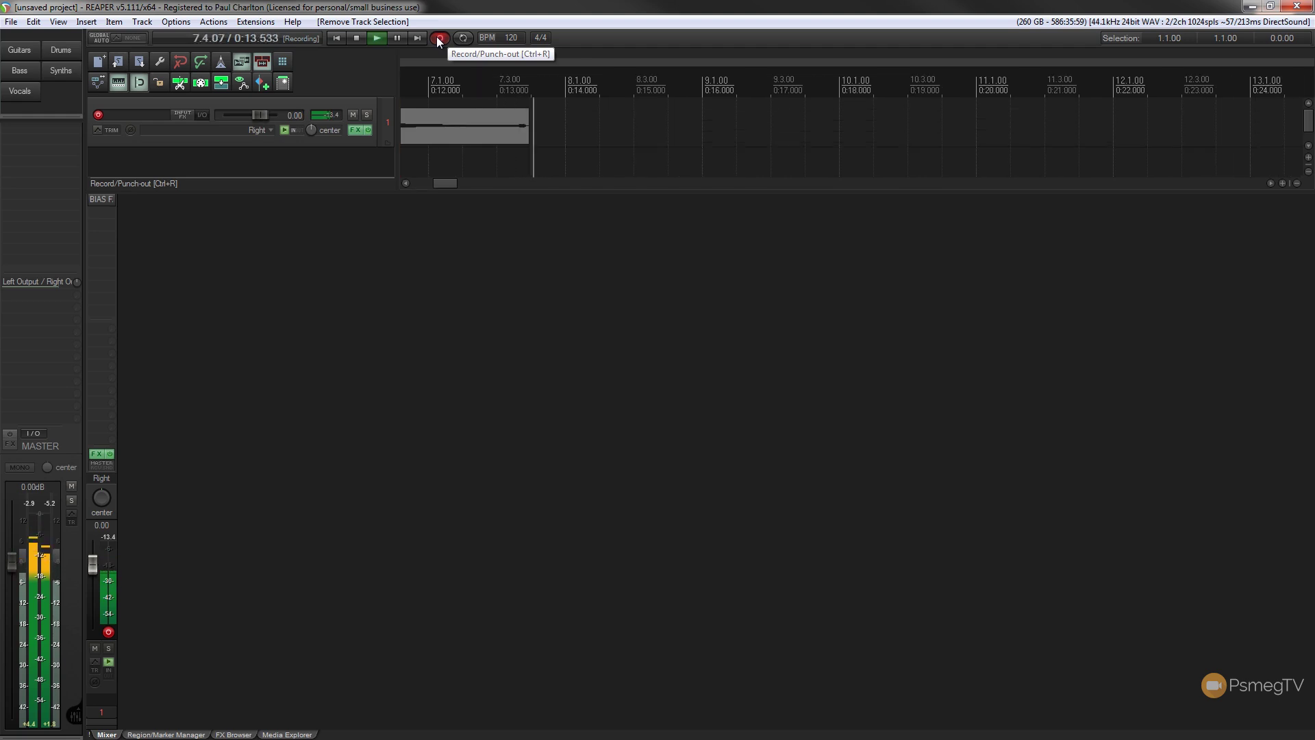
Stop recording to keep the 13.5-second take 01-160117_1836.wav.
click(437, 38)
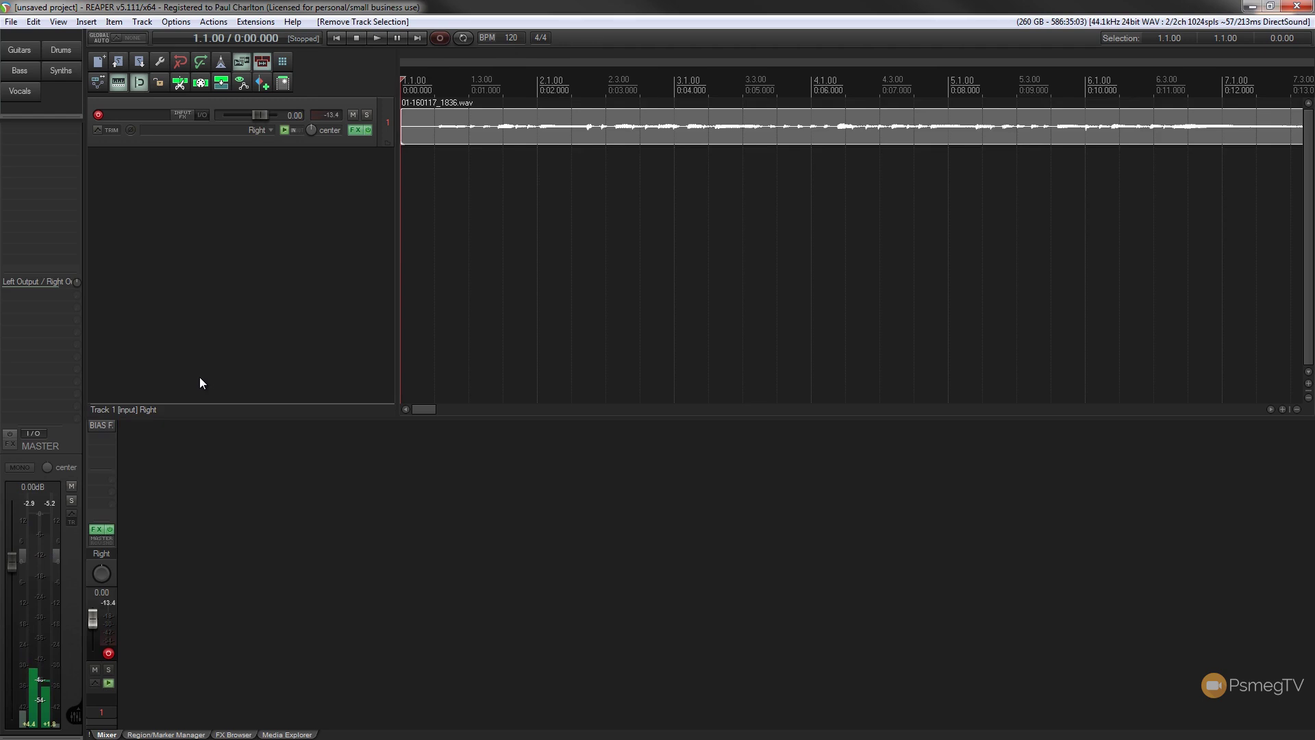
Disarm Track 1, play the new take through BIAS FX, and stop playback.
click(100, 115)
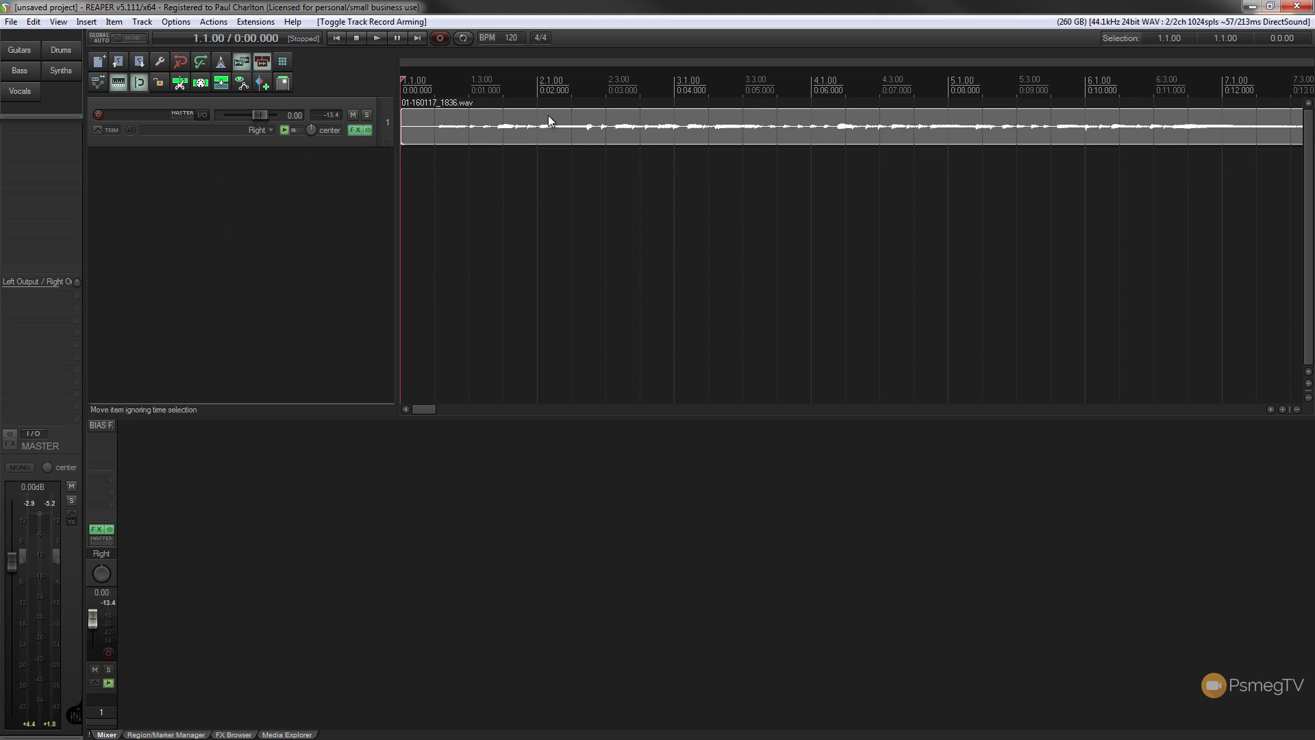
click(376, 39)
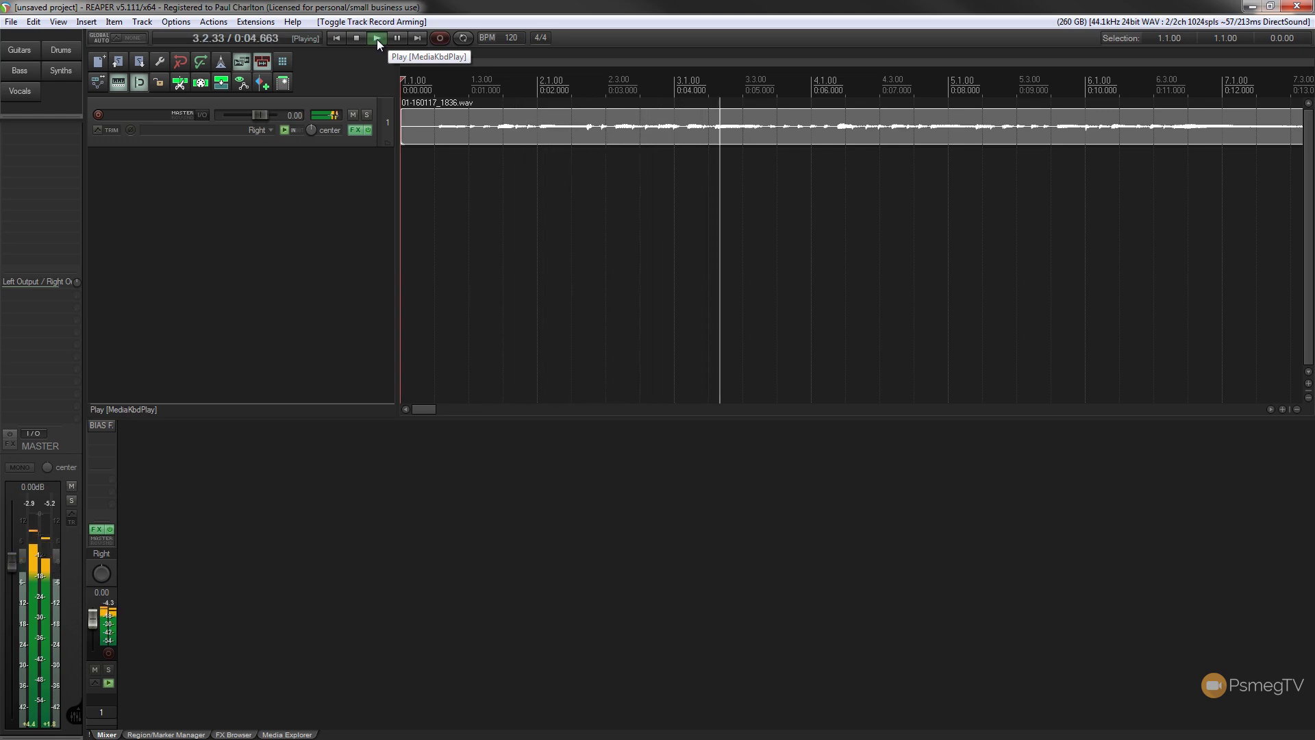
click(357, 38)
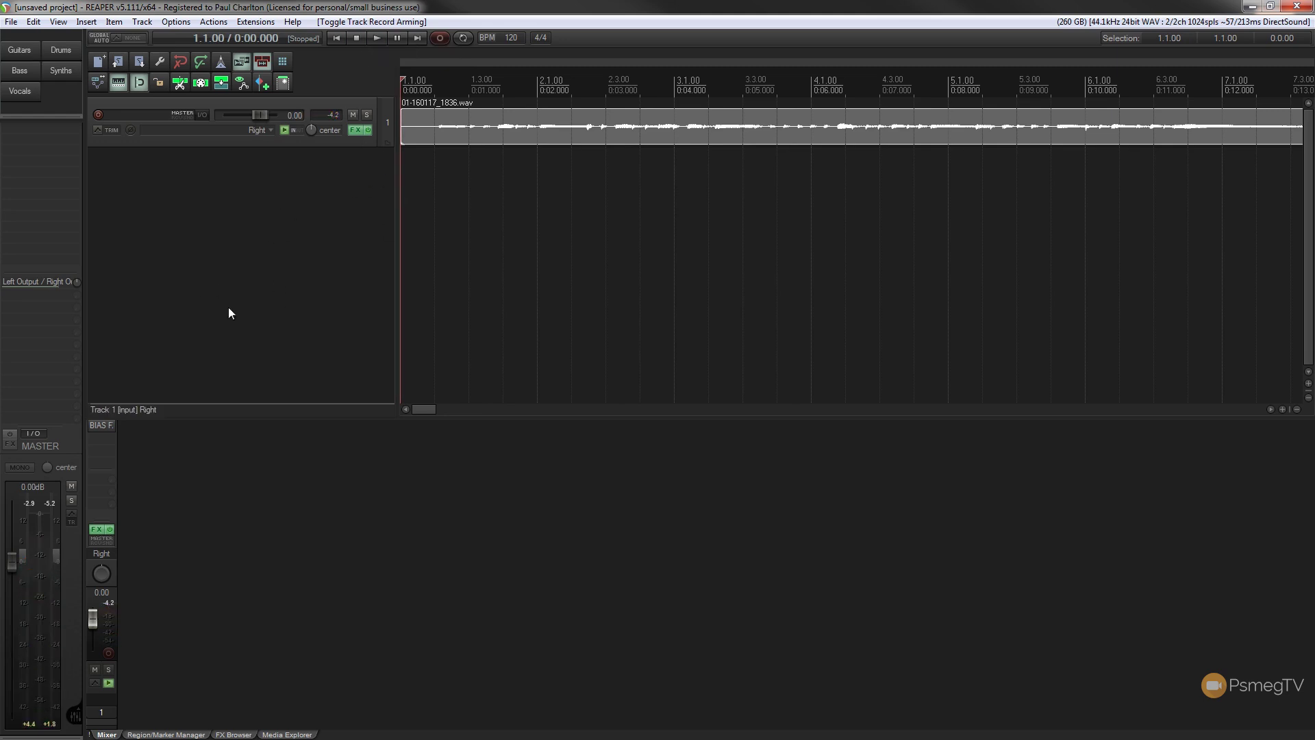
Open the BIAS FX window, nudge it slightly right, and close it.
click(101, 425)
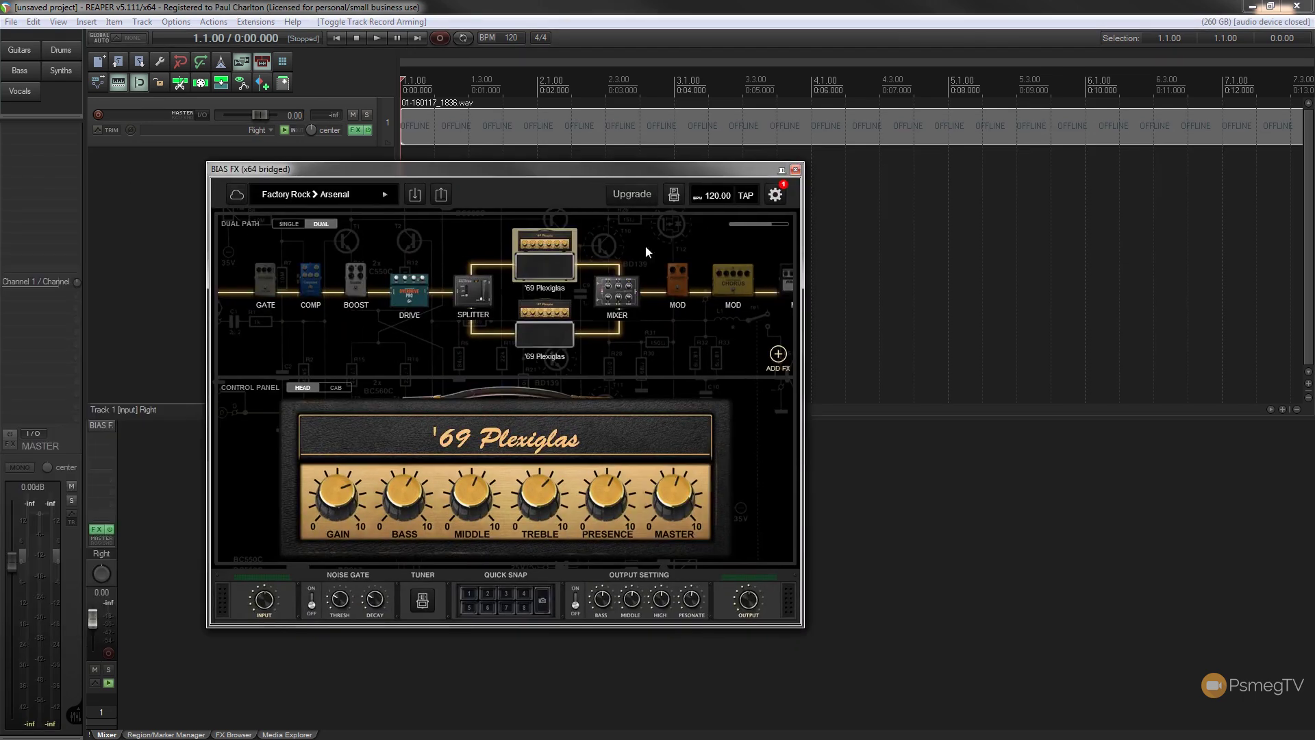
drag(552, 168, 581, 167)
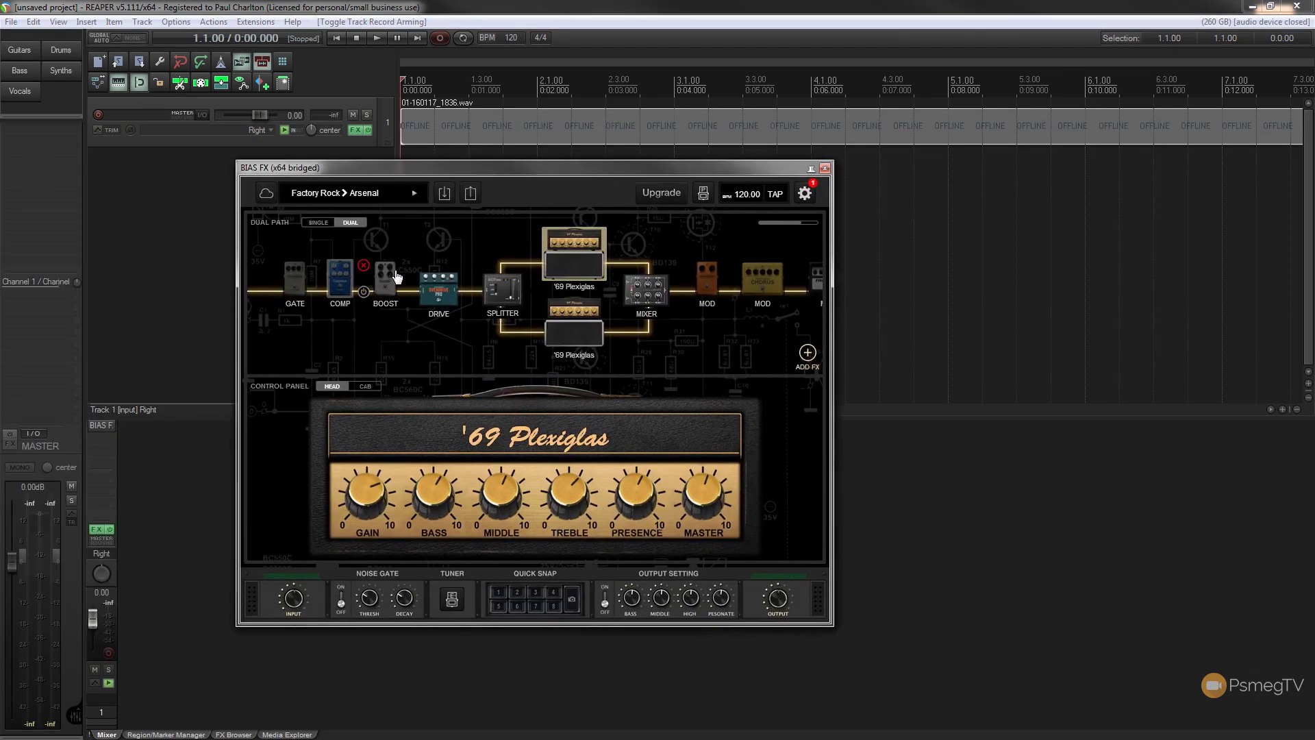
click(824, 168)
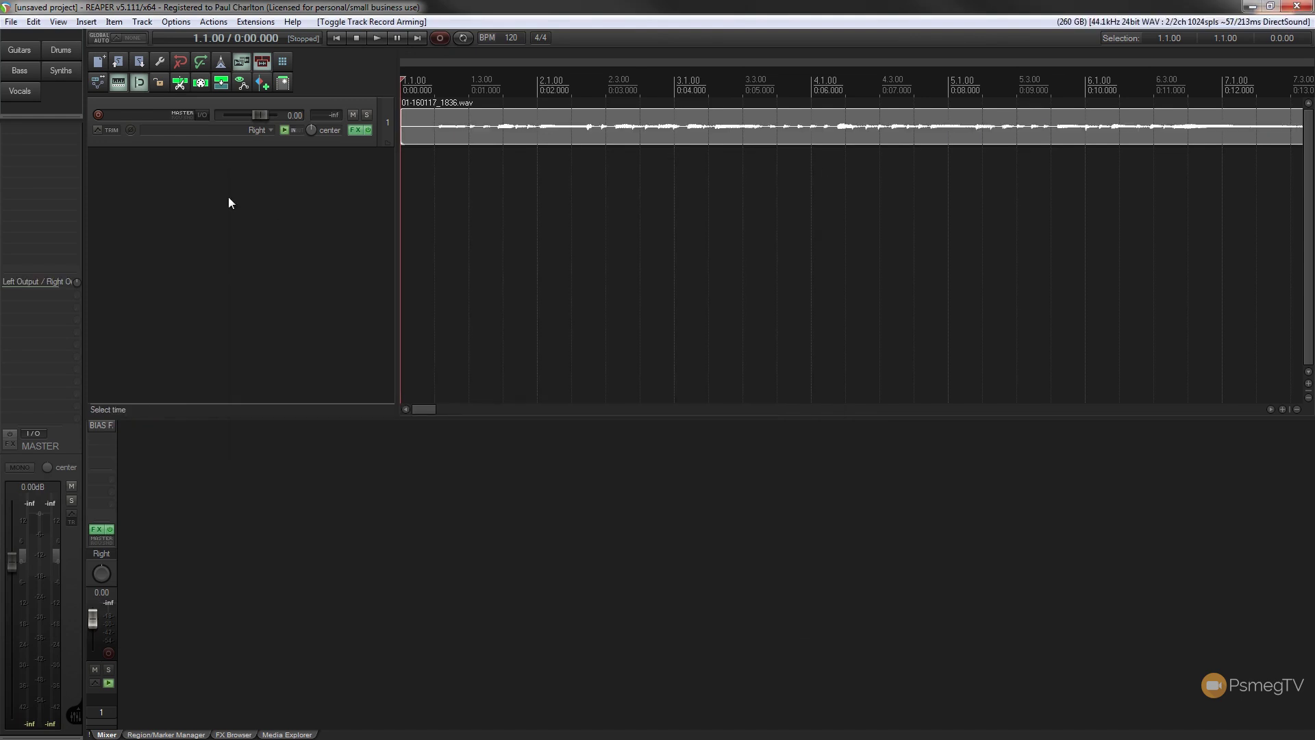
Bypass Track 1's FX, play and stop the dry take, then show the FX chain.
click(368, 130)
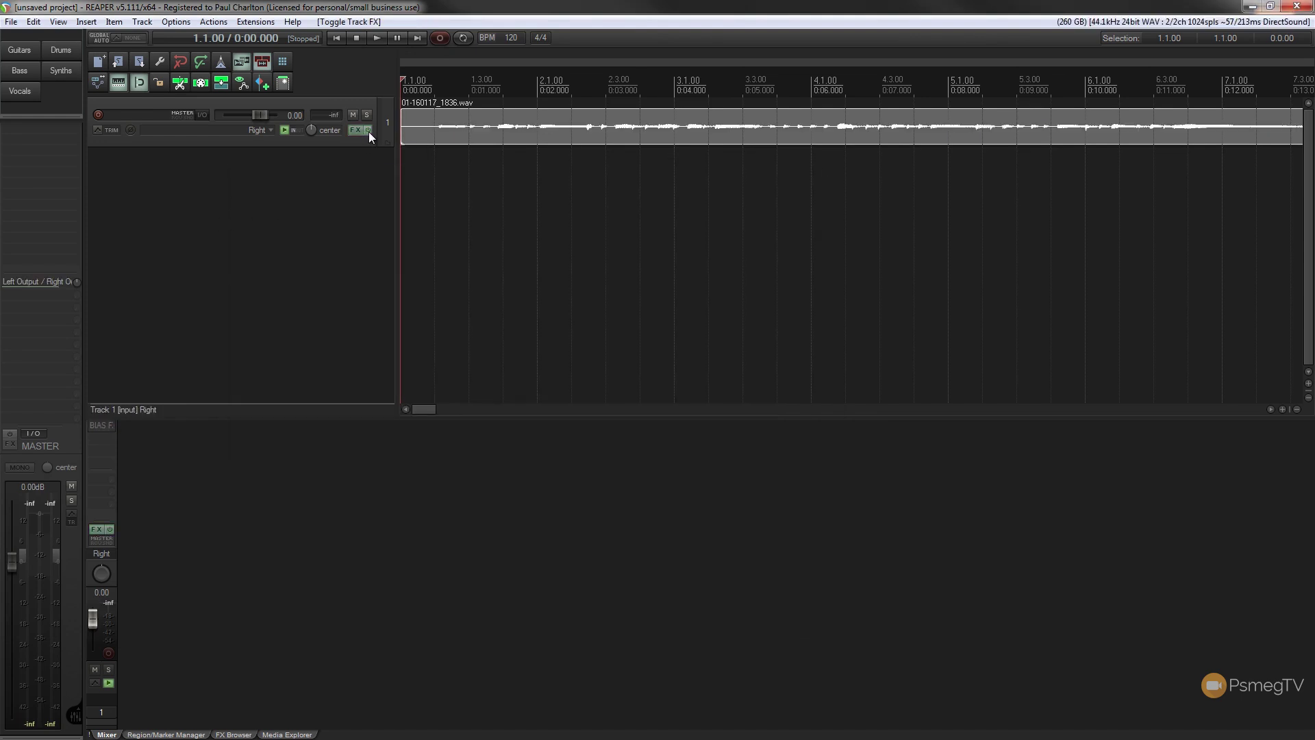
click(375, 43)
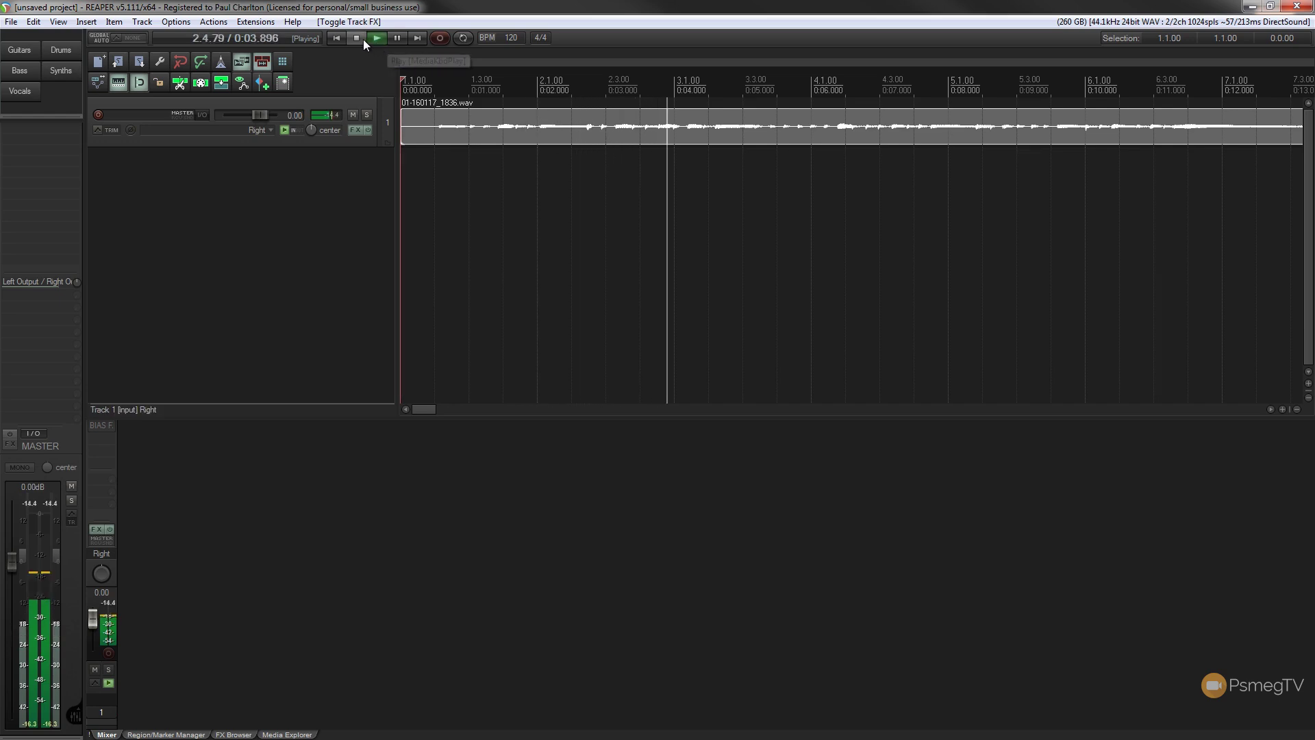
click(359, 38)
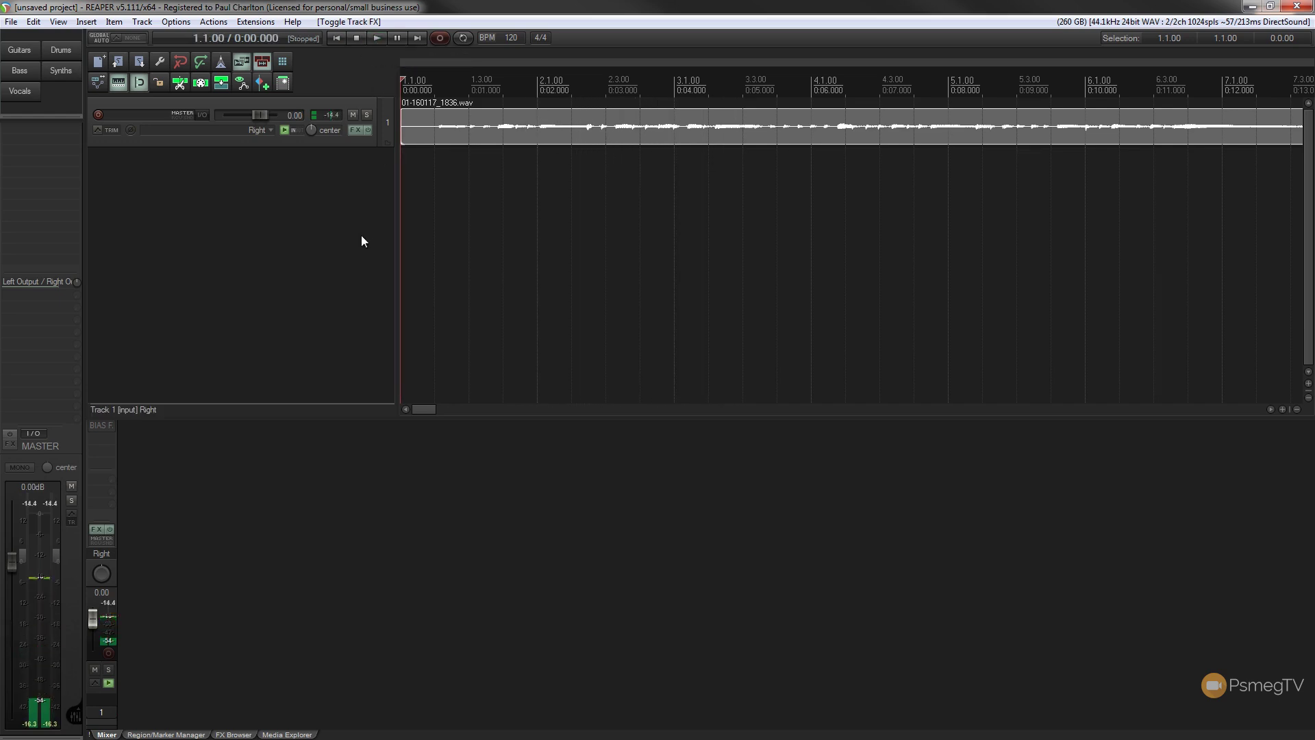
click(363, 131)
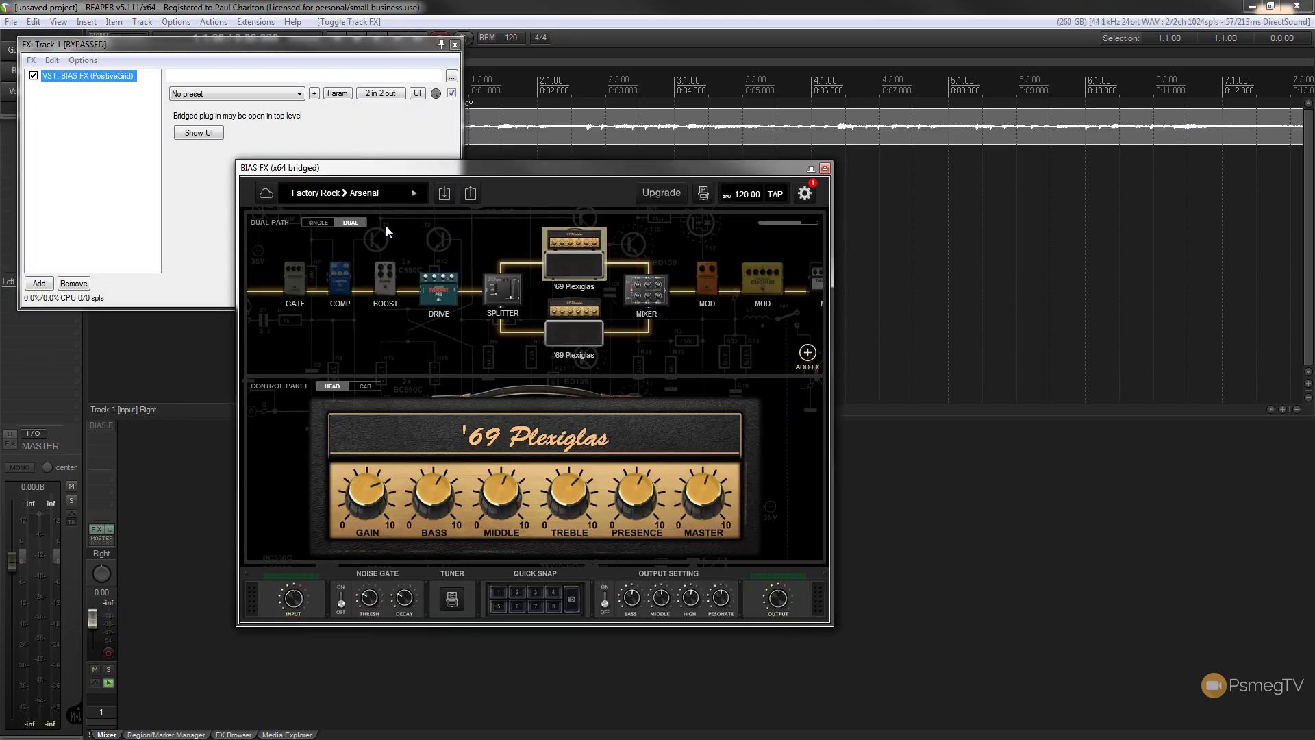
Remove BIAS FX from Track 1's chain and add Toontrack EZmix from the FX browser.
click(824, 168)
click(74, 282)
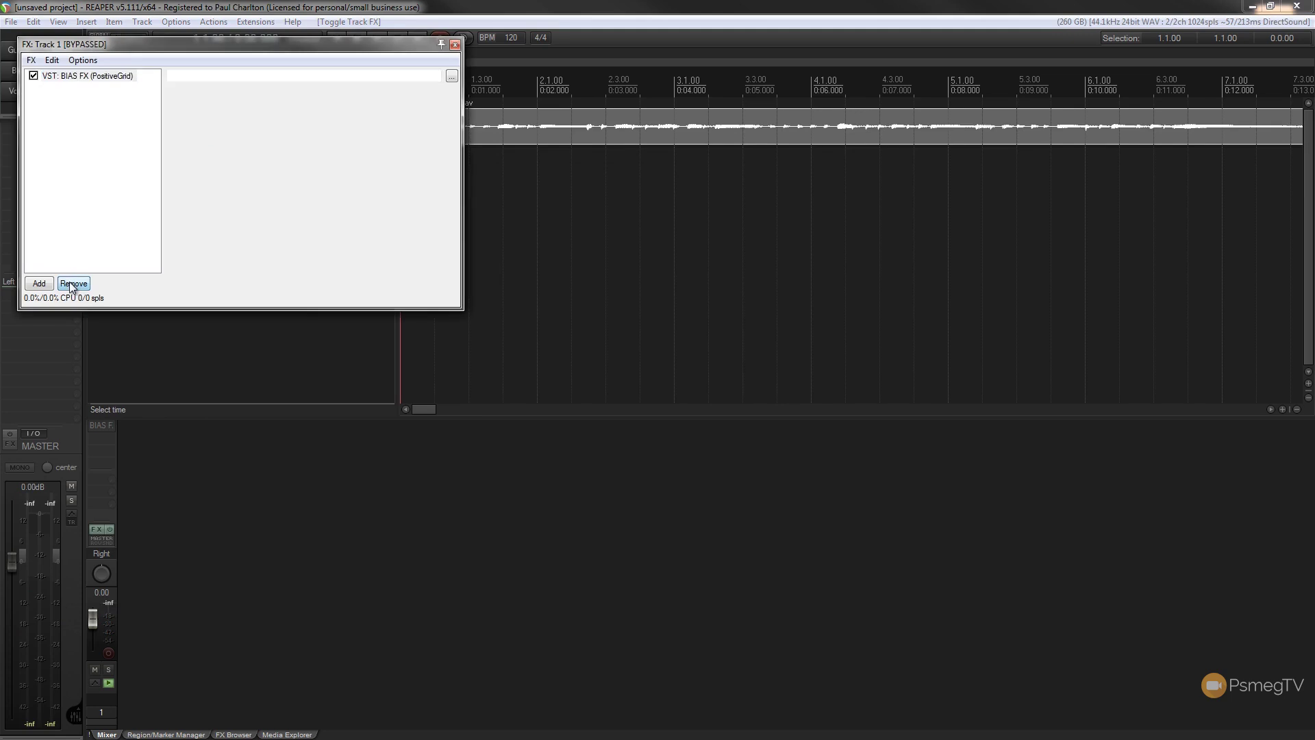
drag(125, 51, 379, 71)
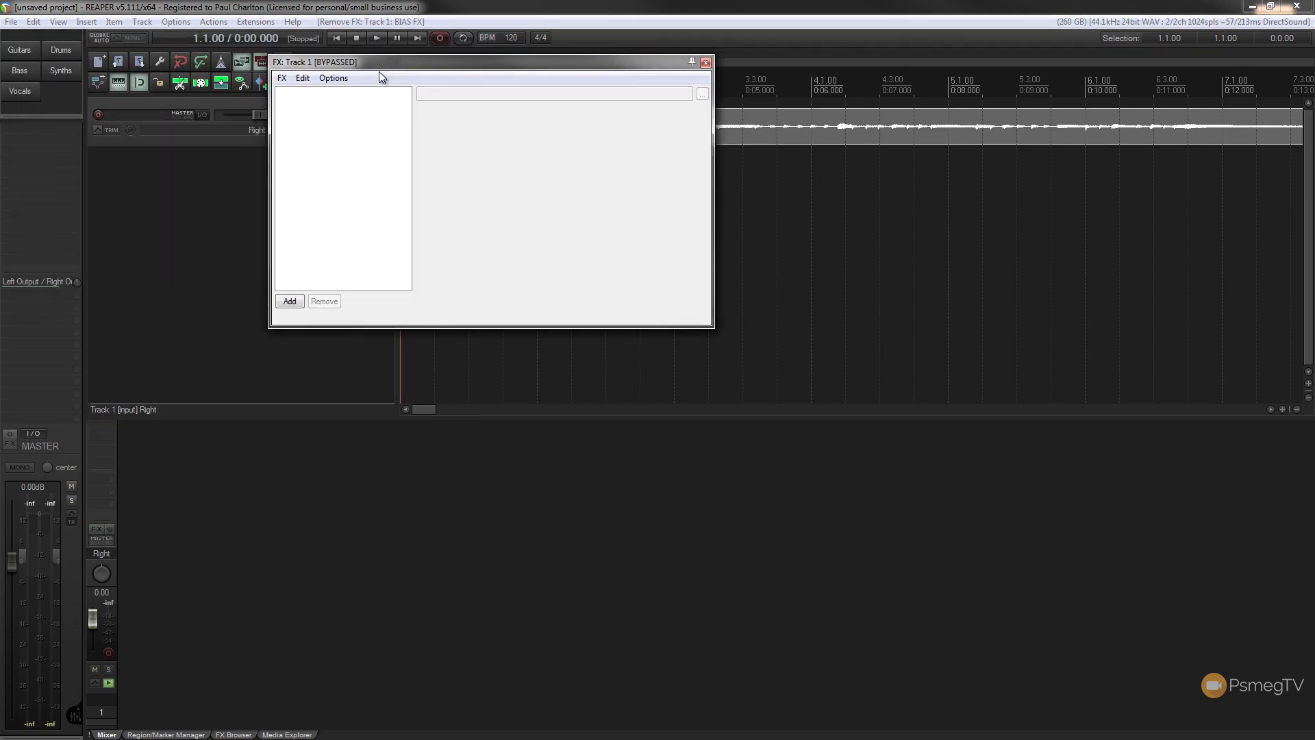
click(294, 302)
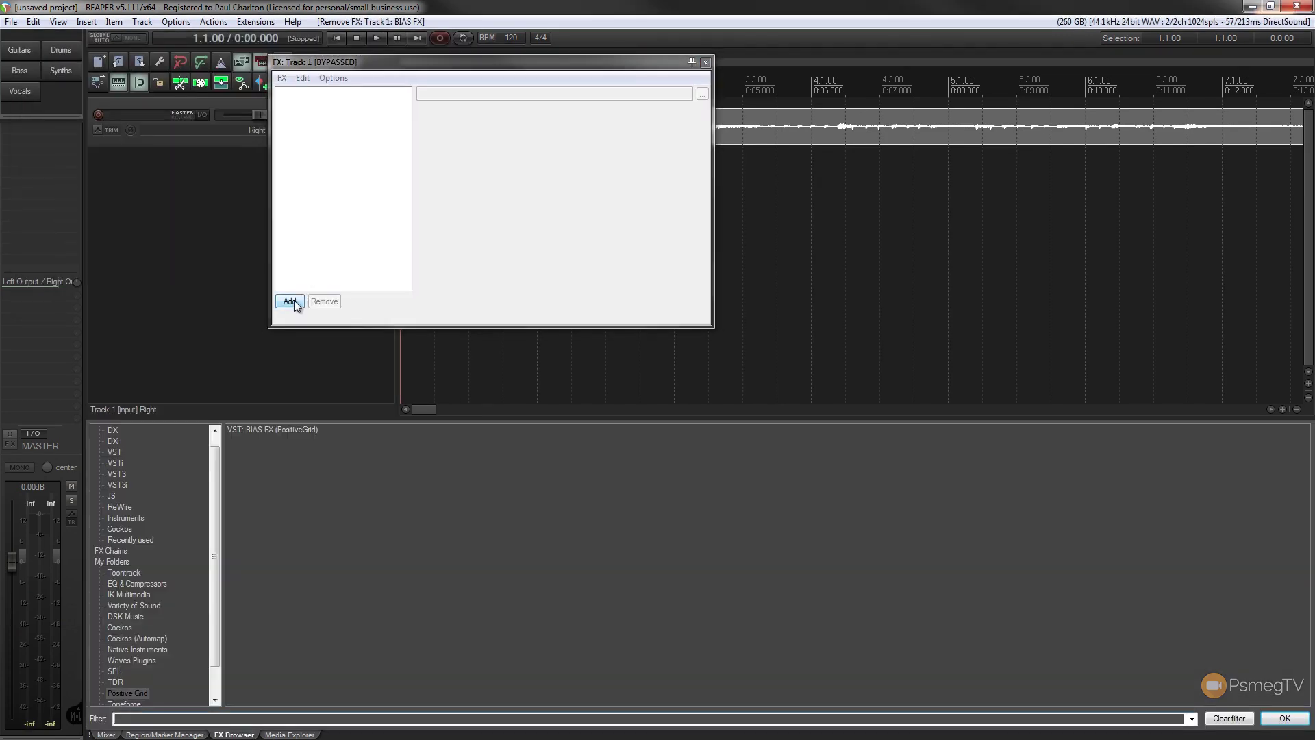
click(133, 574)
click(261, 430)
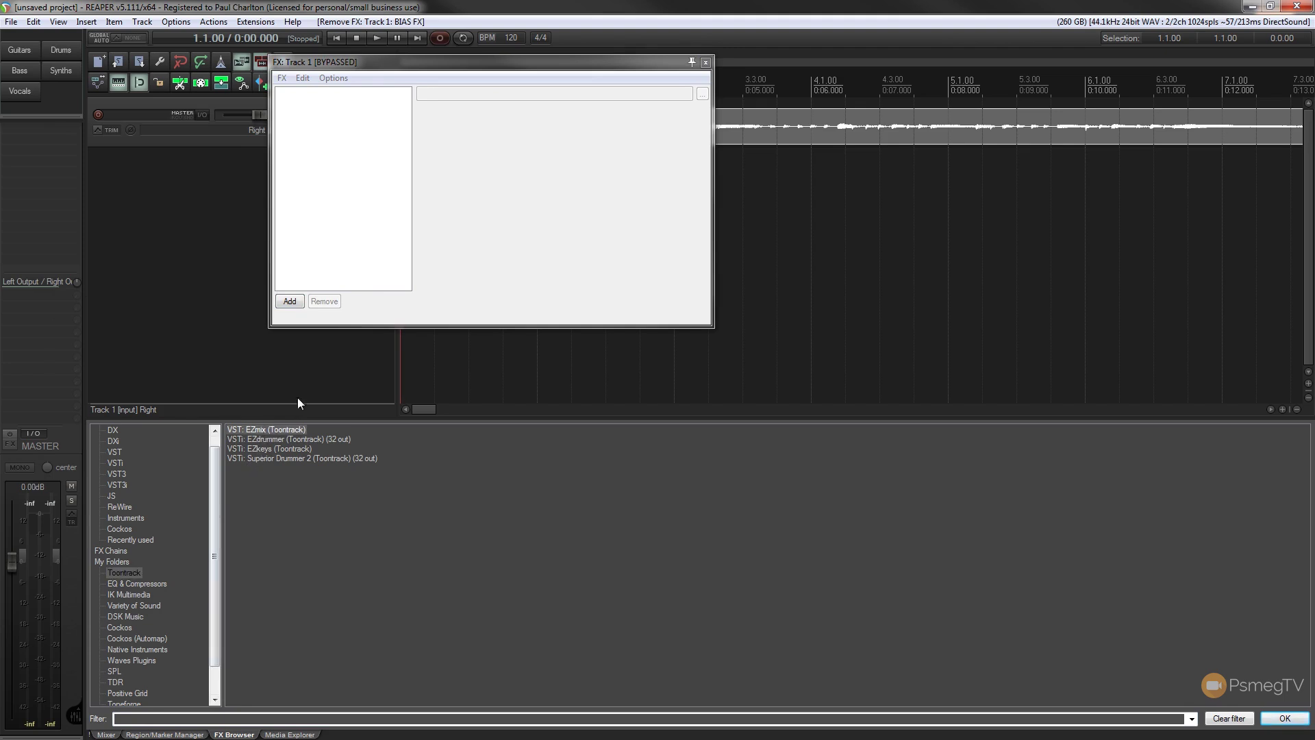
drag(431, 277, 377, 273)
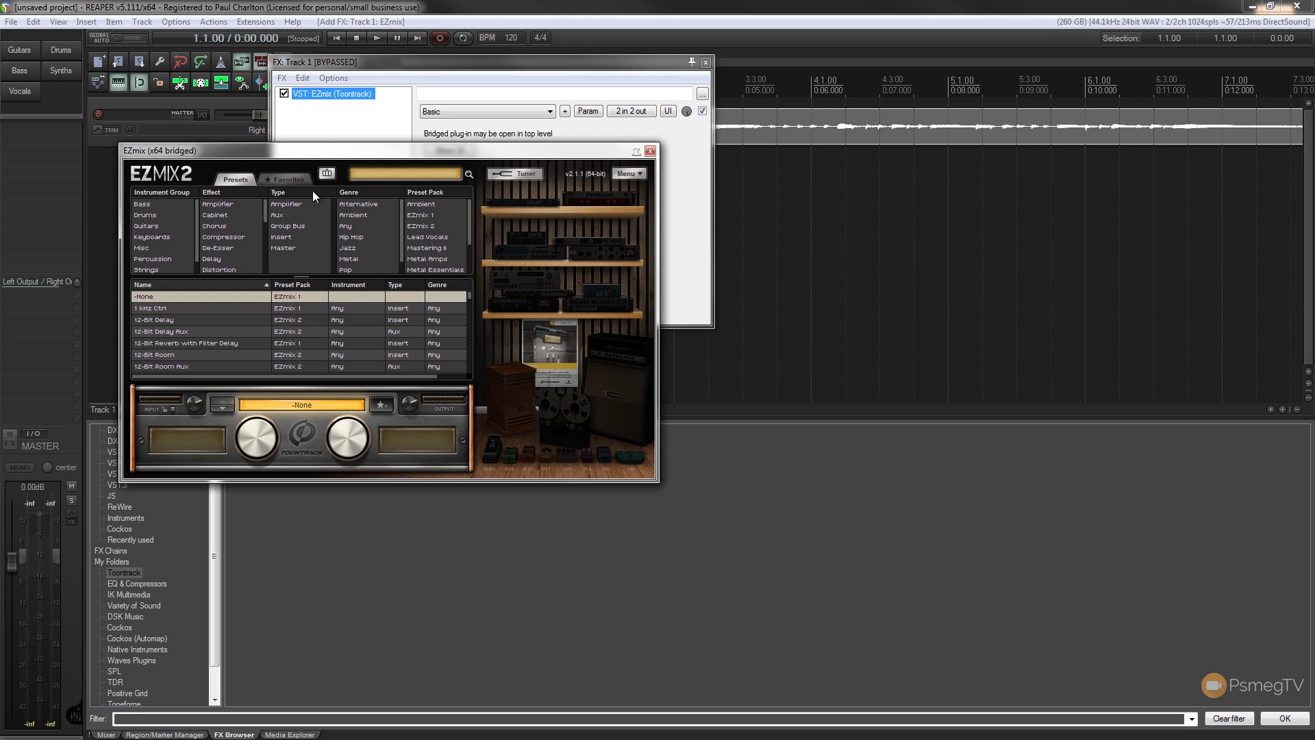
Load the Arg Gression preset from EZmix Favorites and close the plug-in windows.
click(285, 178)
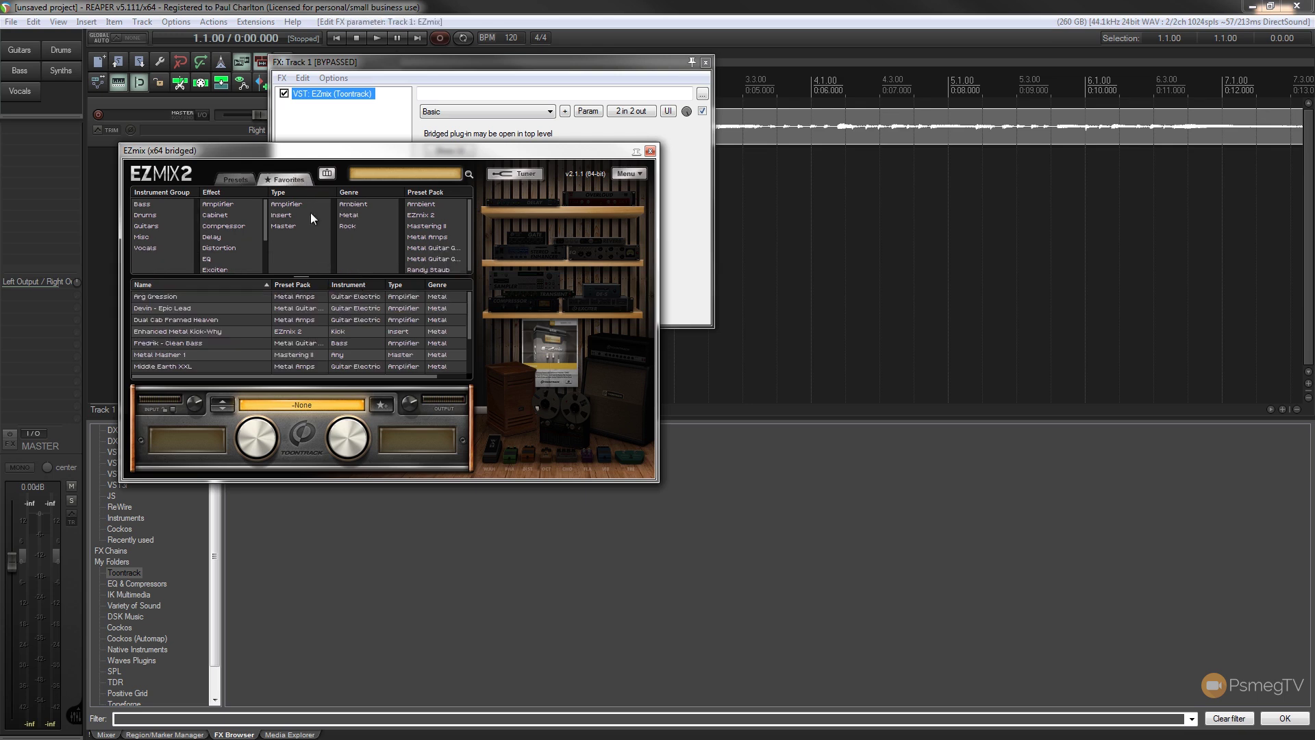
click(152, 293)
click(650, 150)
click(705, 63)
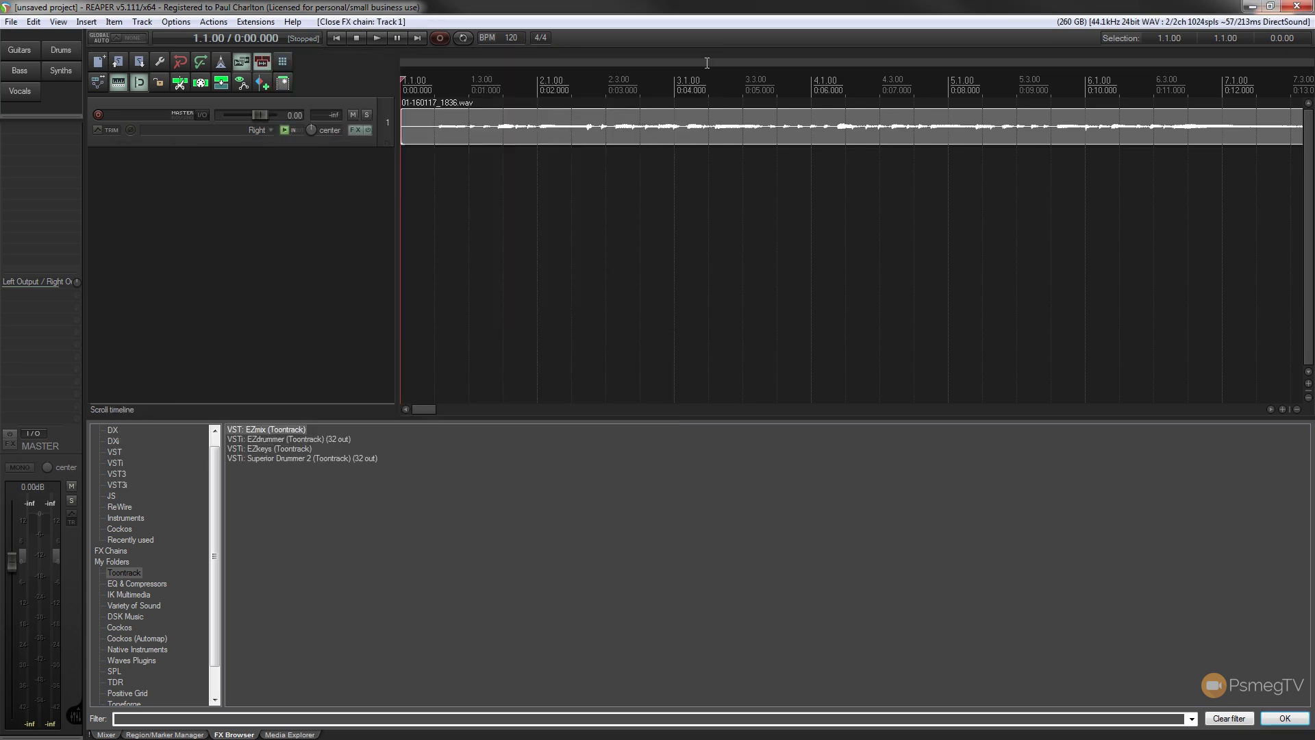
Play the take briefly, then reopen and close the EZmix chain windows.
click(379, 40)
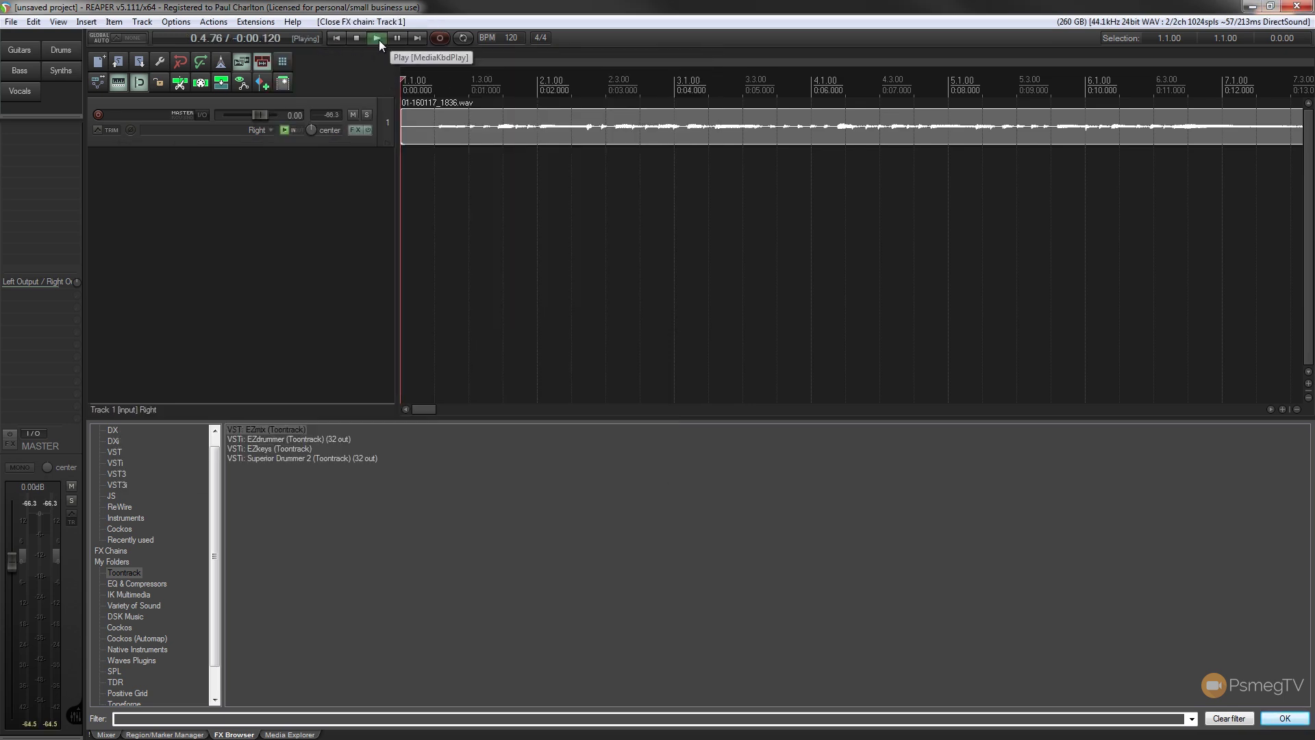
key(space)
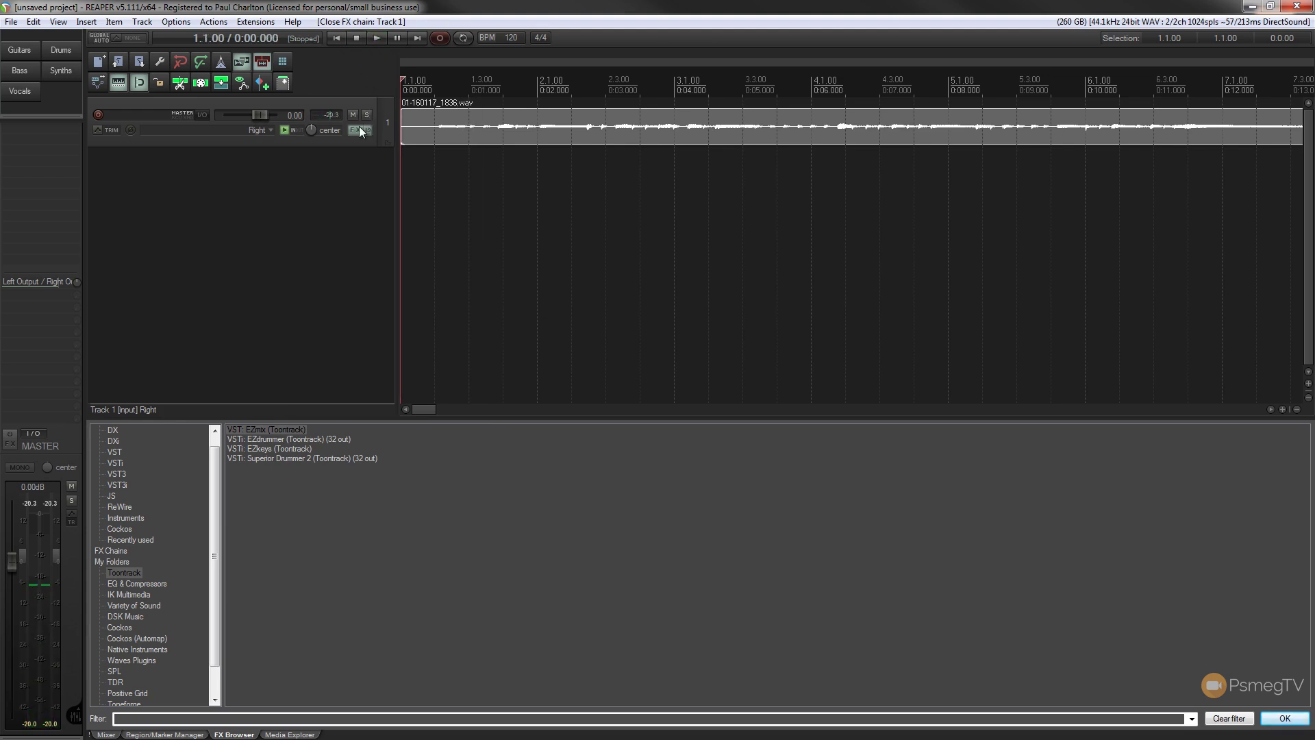
click(356, 130)
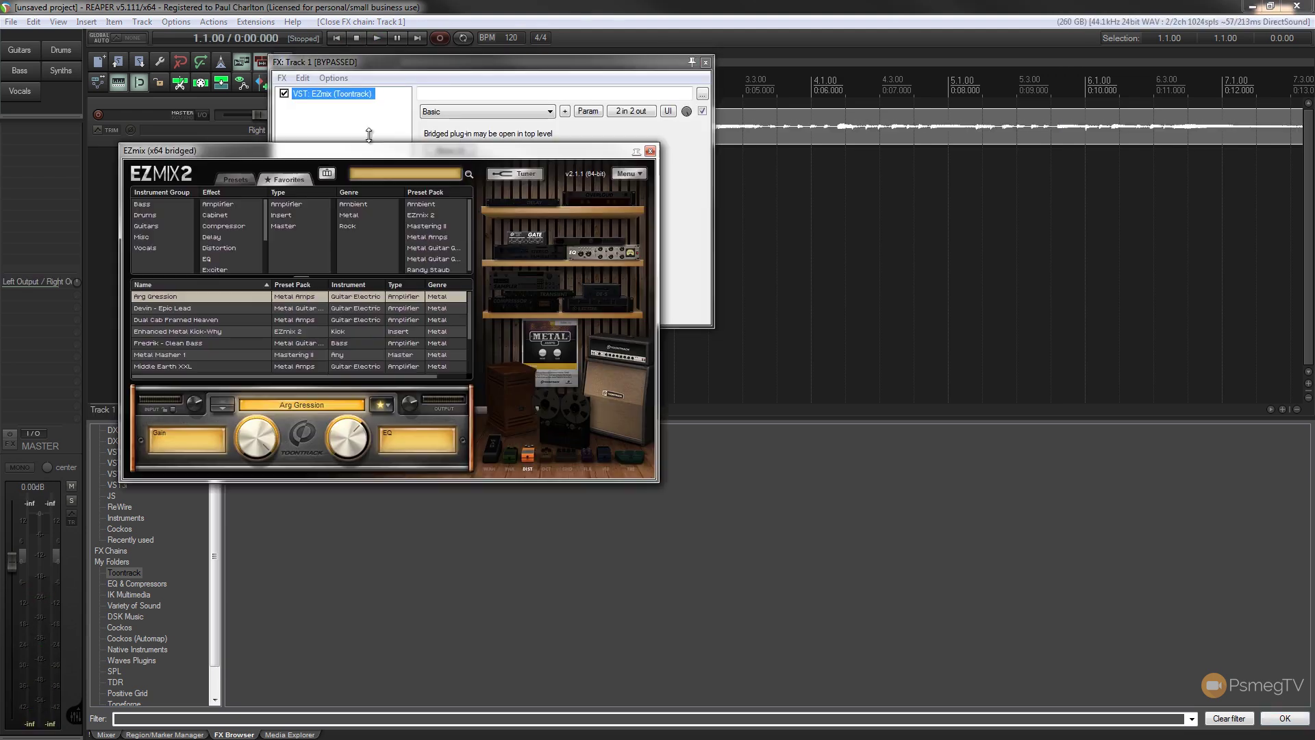
click(705, 63)
click(650, 151)
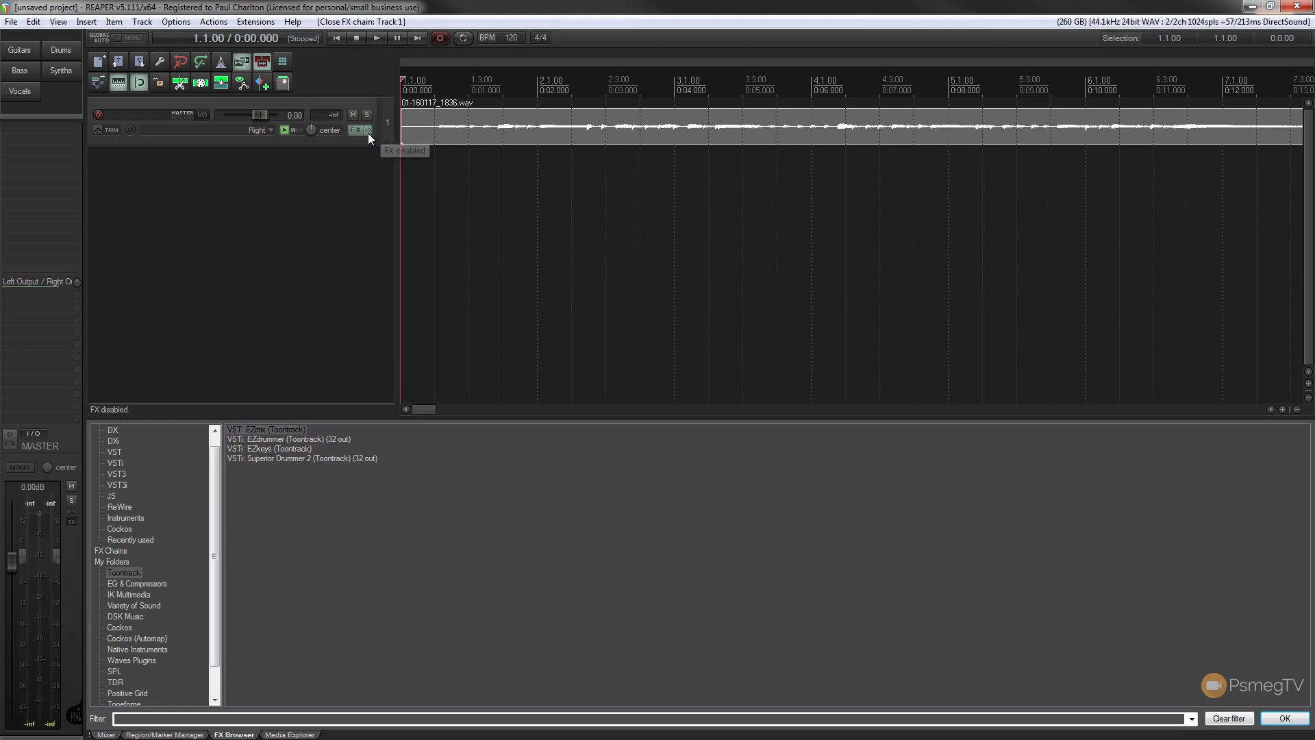
Play the take with EZmix enabled, then again with Track 1's FX bypassed for comparison.
click(368, 131)
click(376, 38)
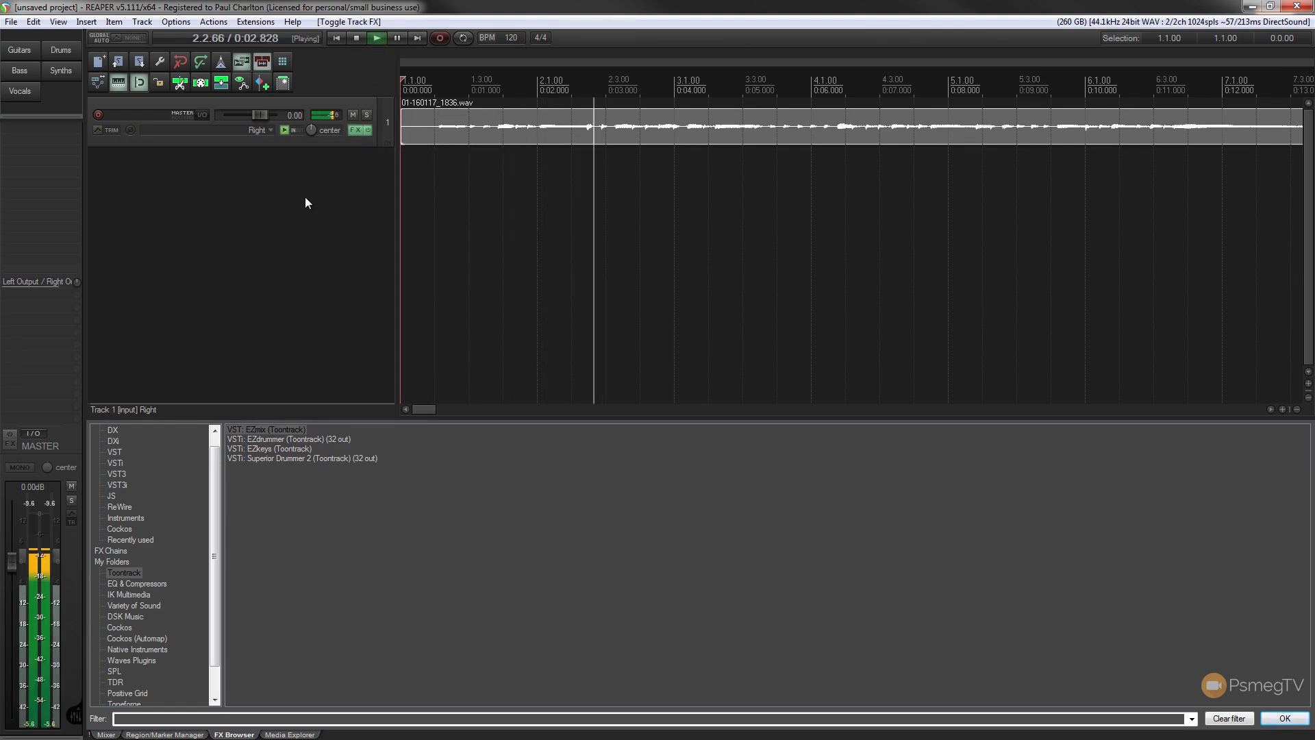
click(357, 37)
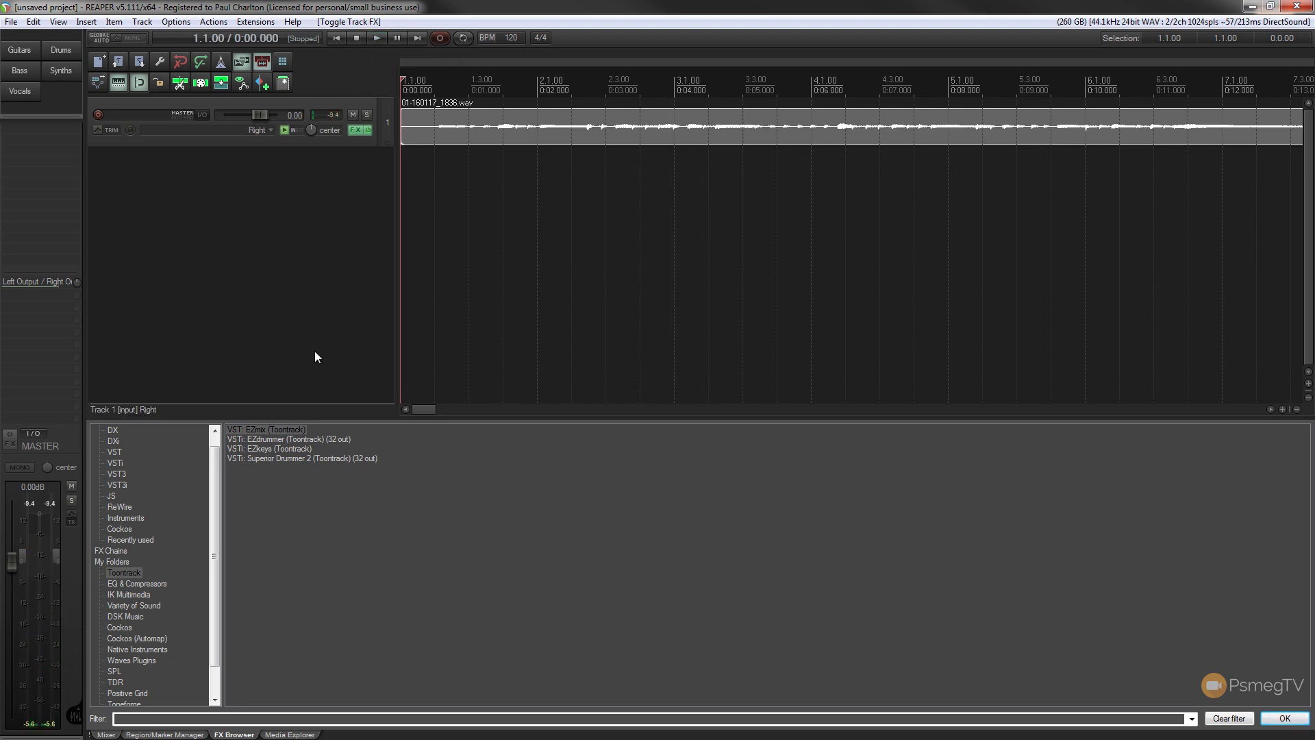
click(369, 129)
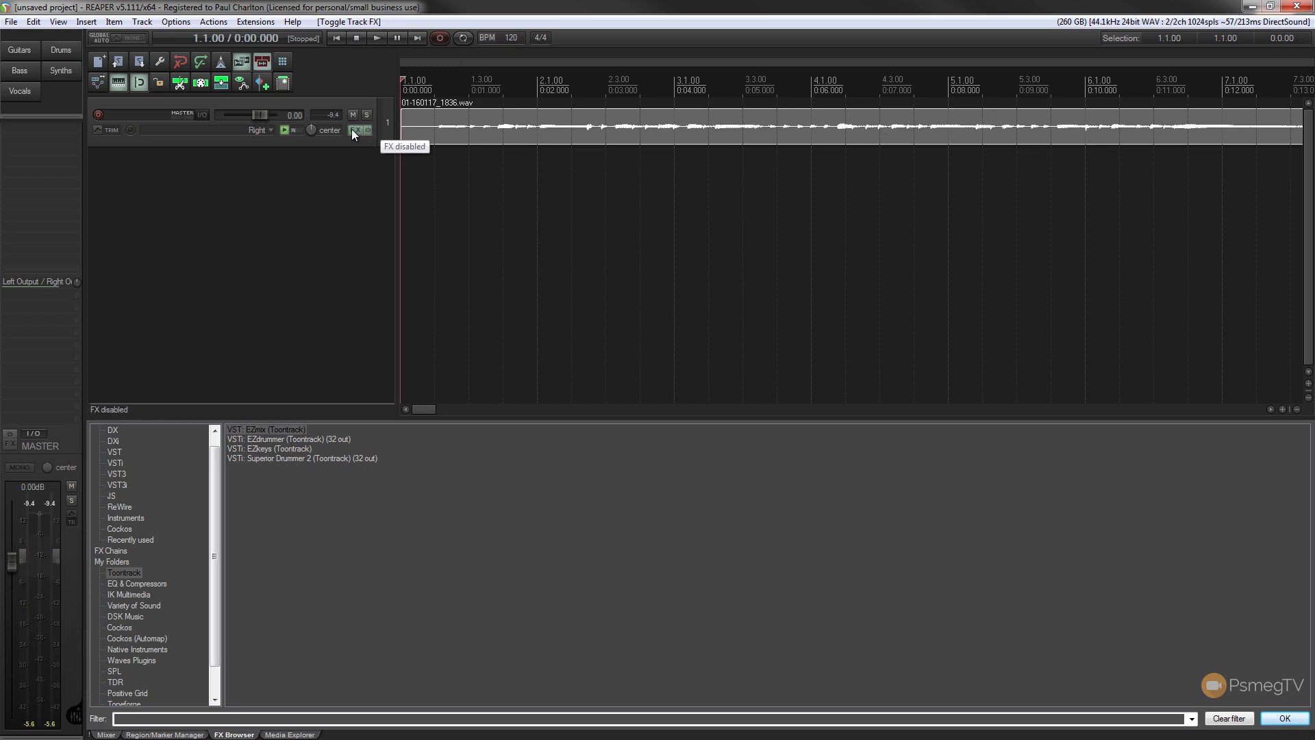
click(378, 38)
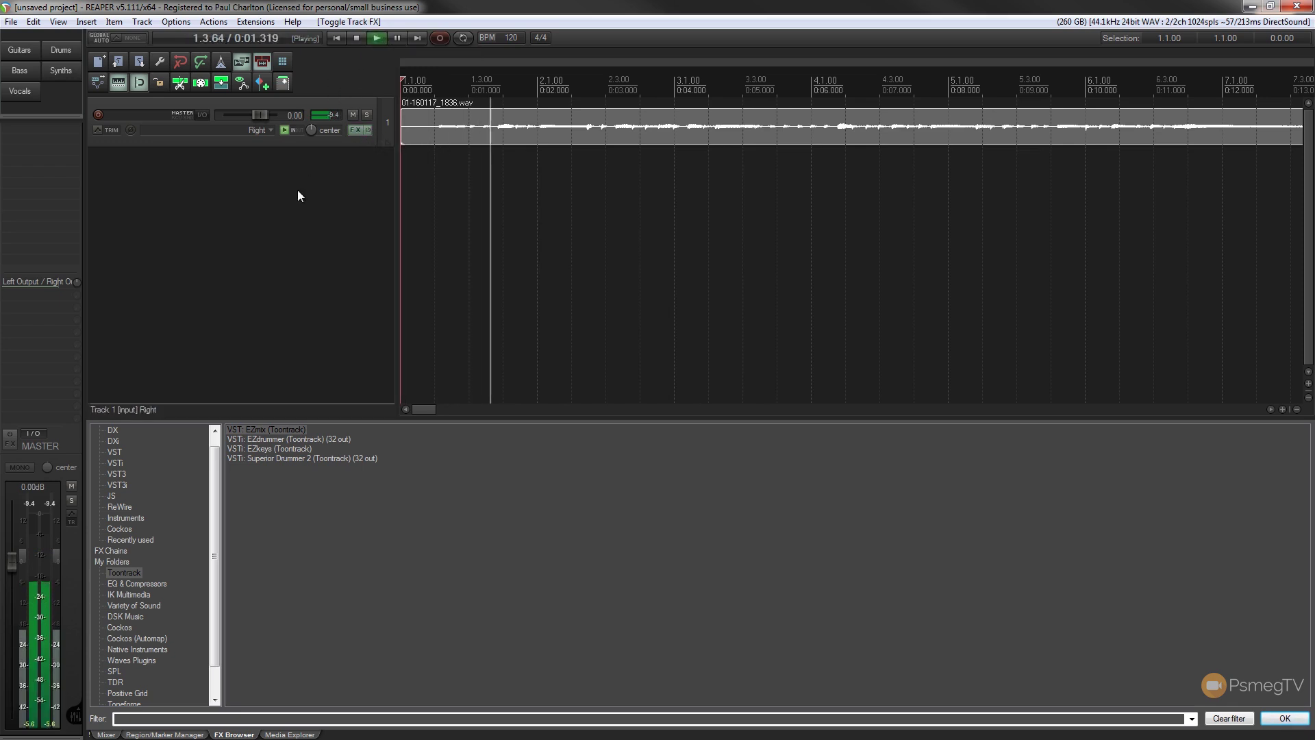
click(357, 39)
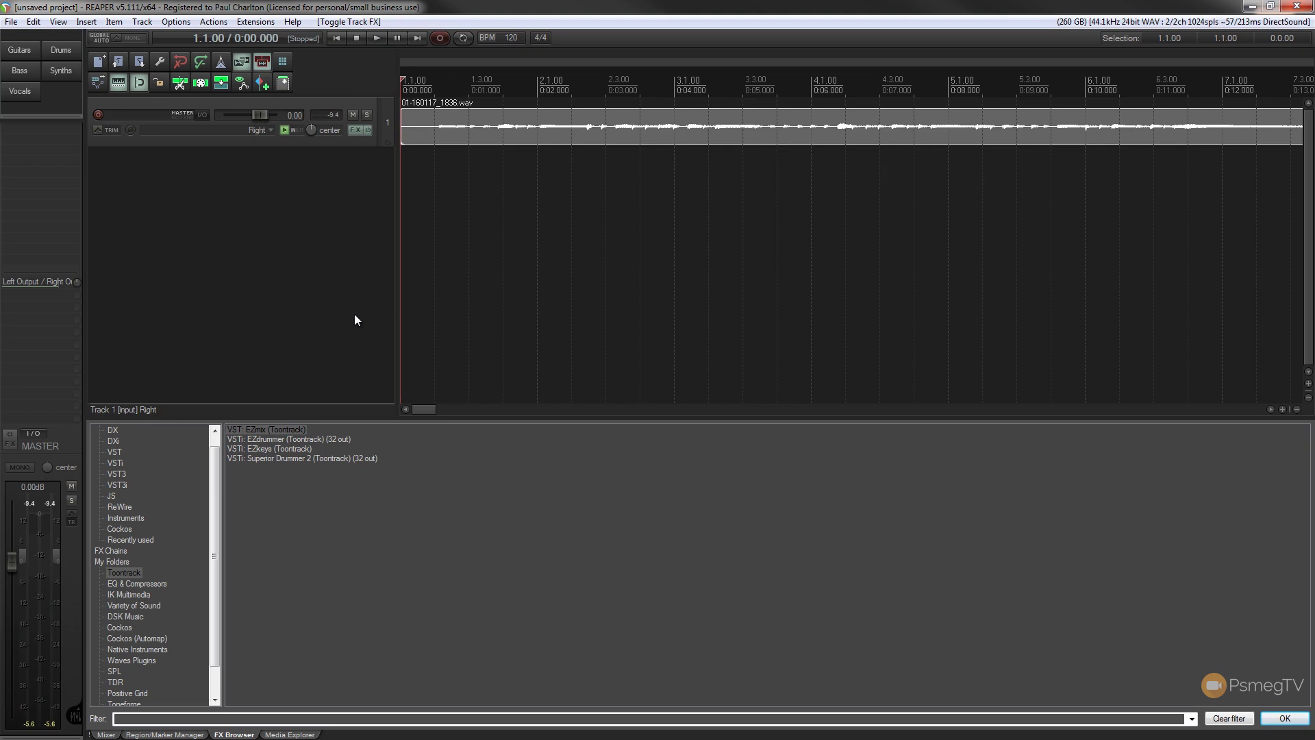